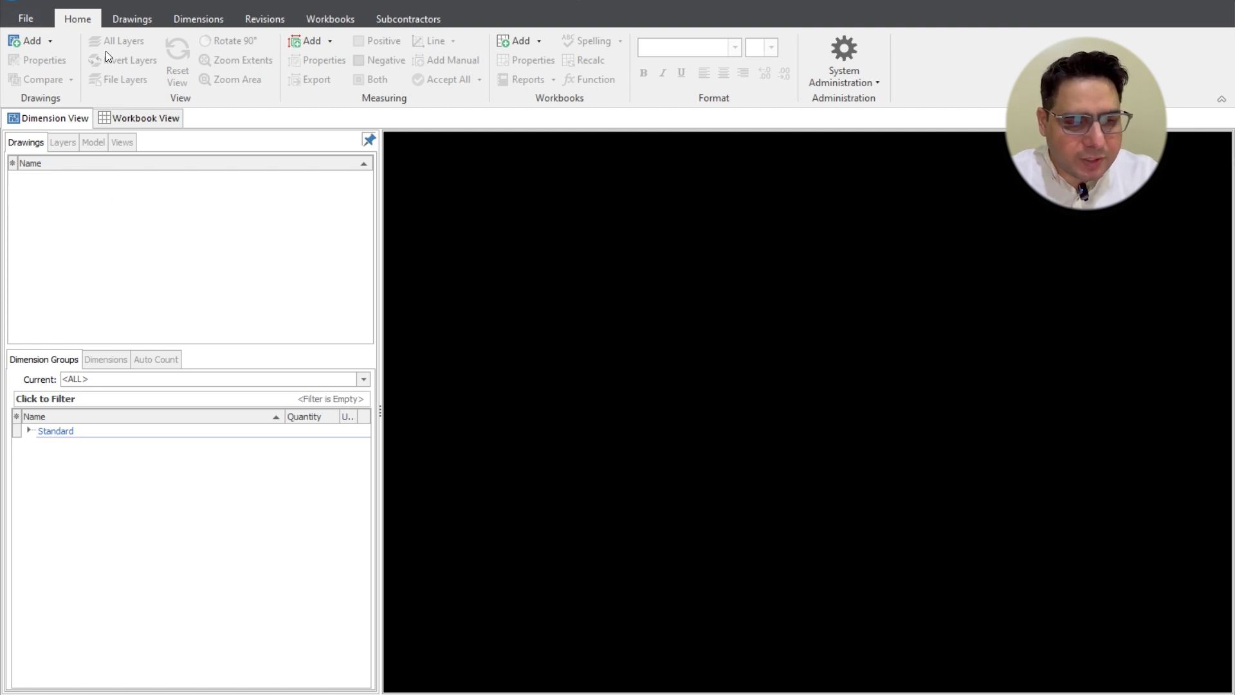
Add the hotel-second-floor DWG from Downloads to the project's drawings
click(128, 23)
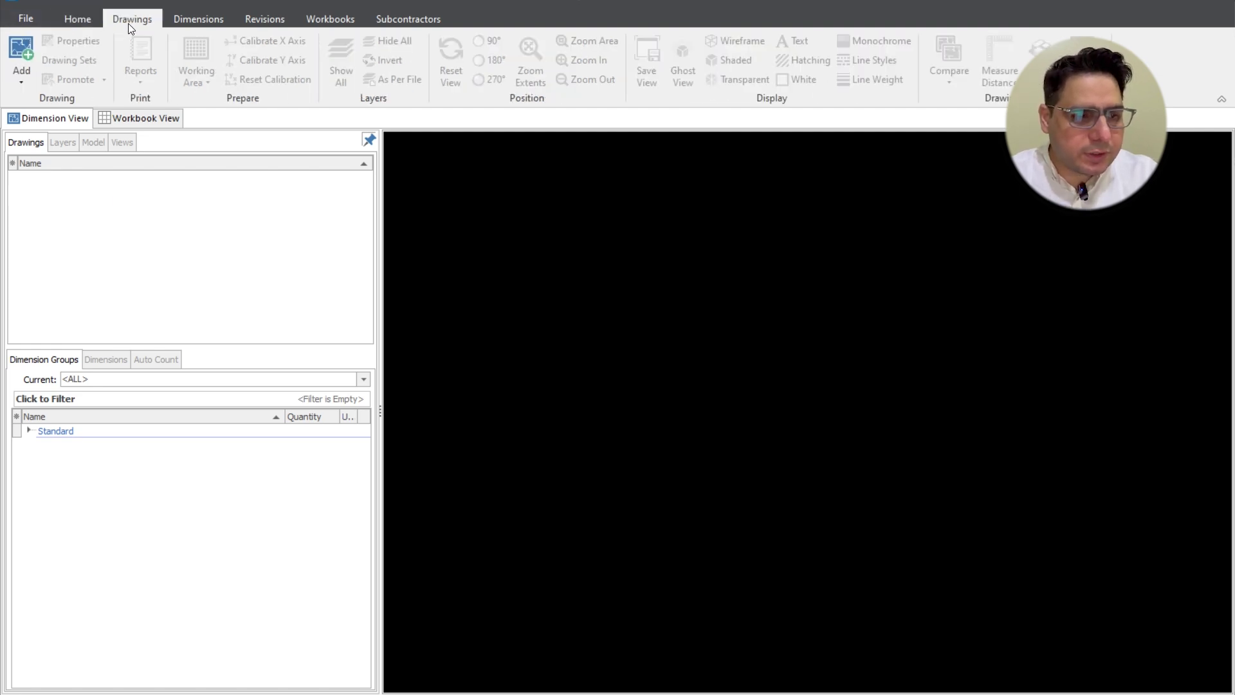
scroll(141, 21, up, 1)
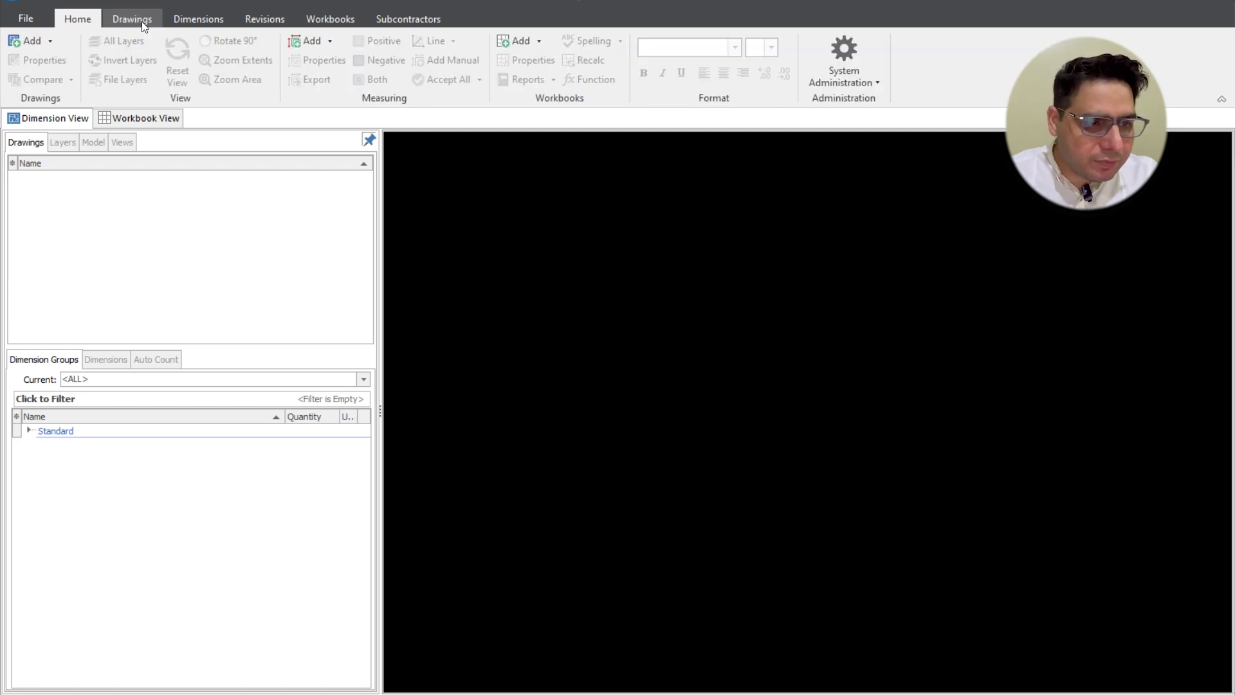
click(138, 21)
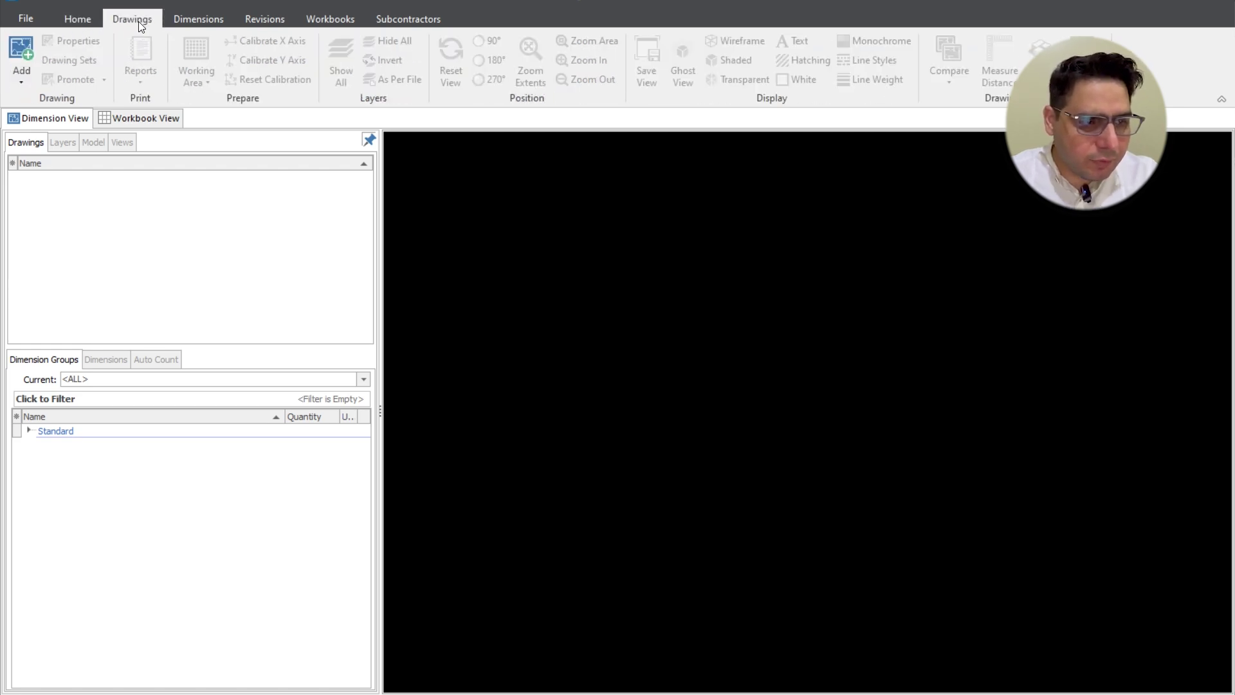
click(21, 51)
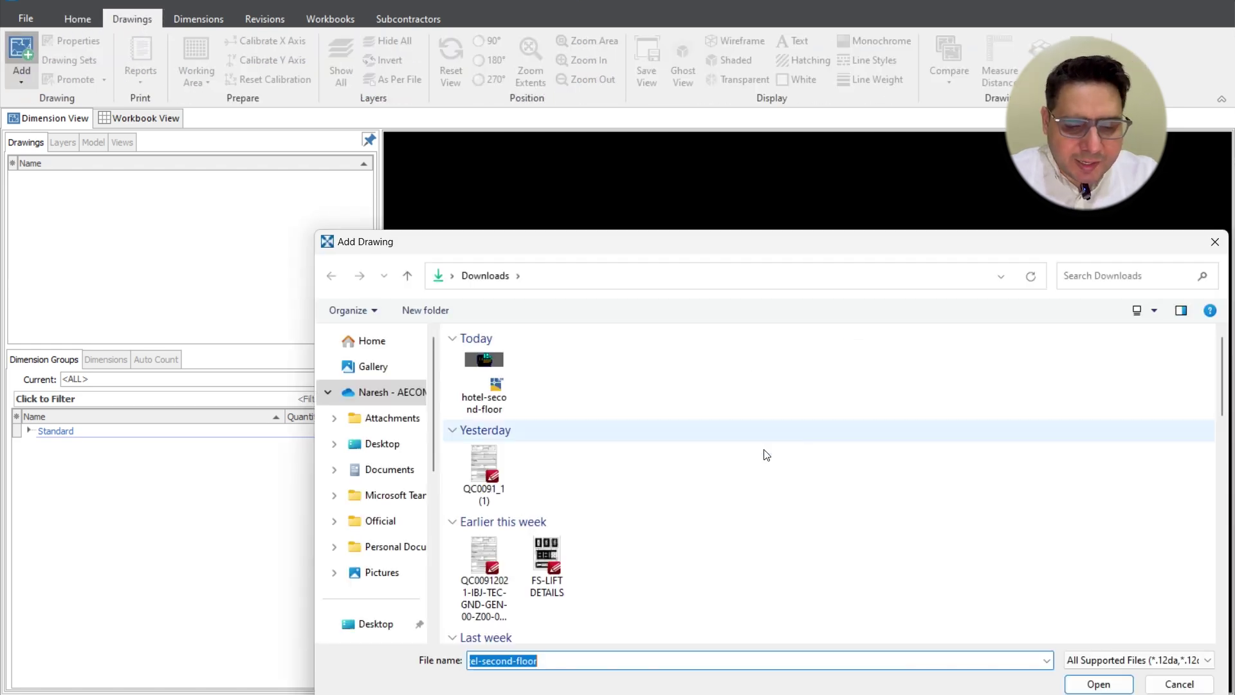
mouse_move(485, 381)
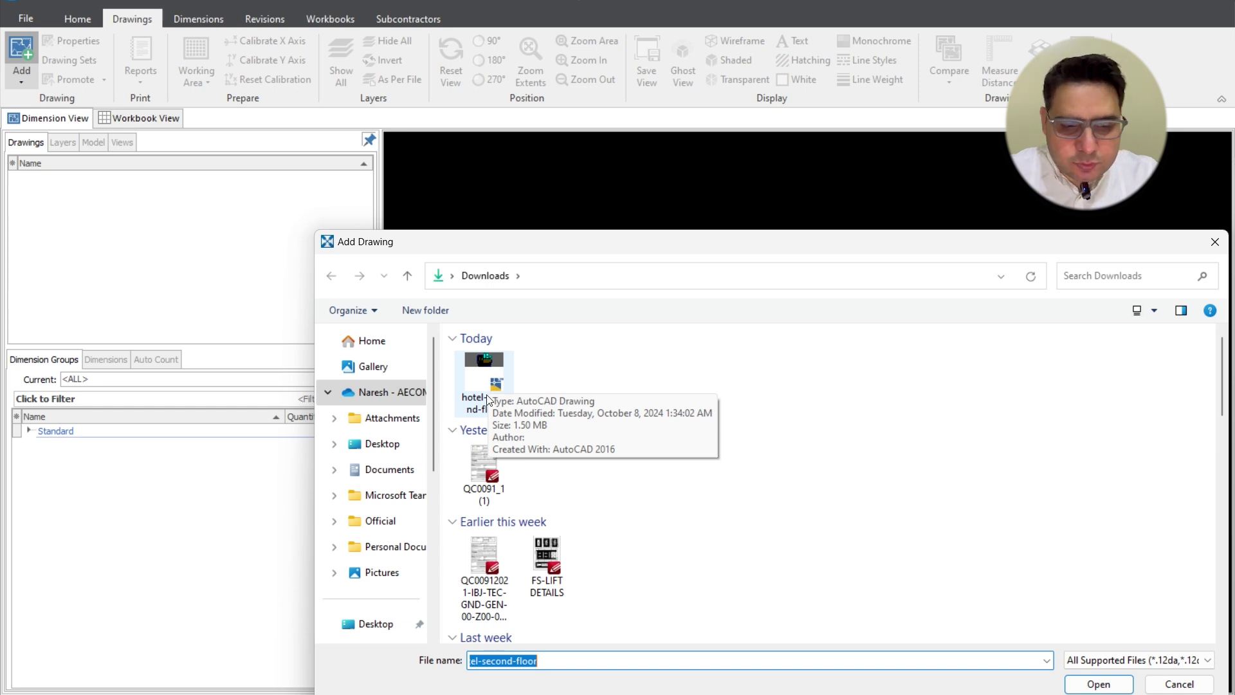
click(487, 383)
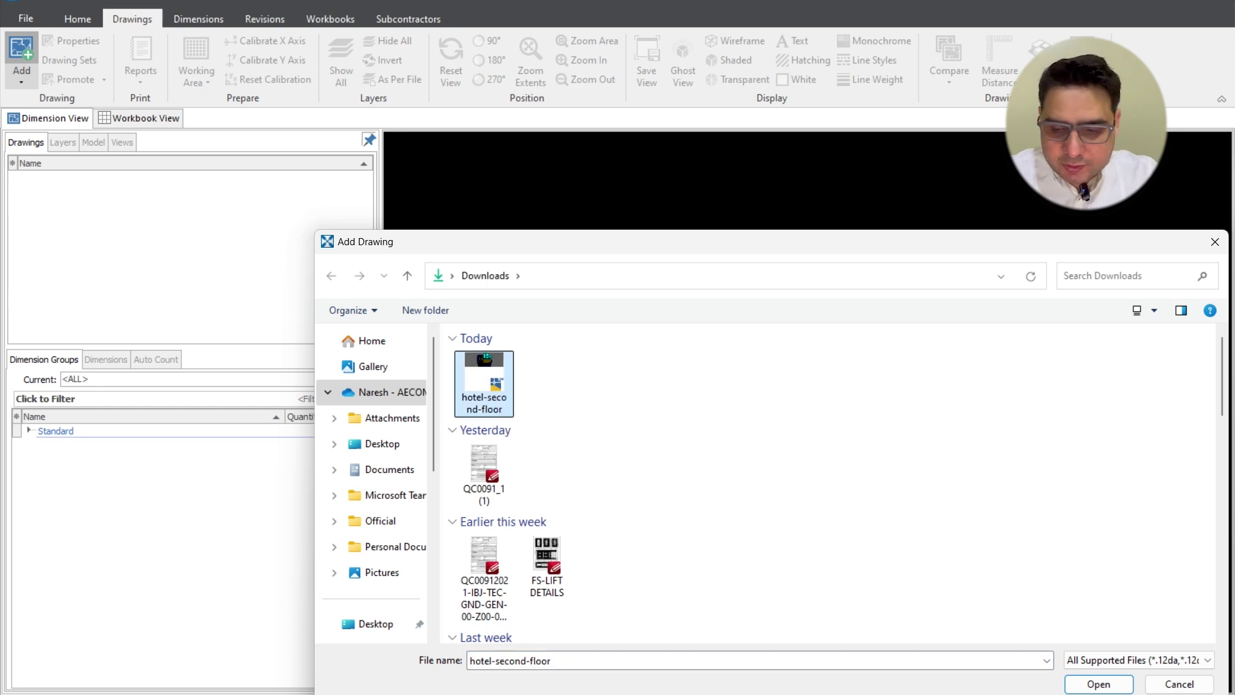
click(1098, 685)
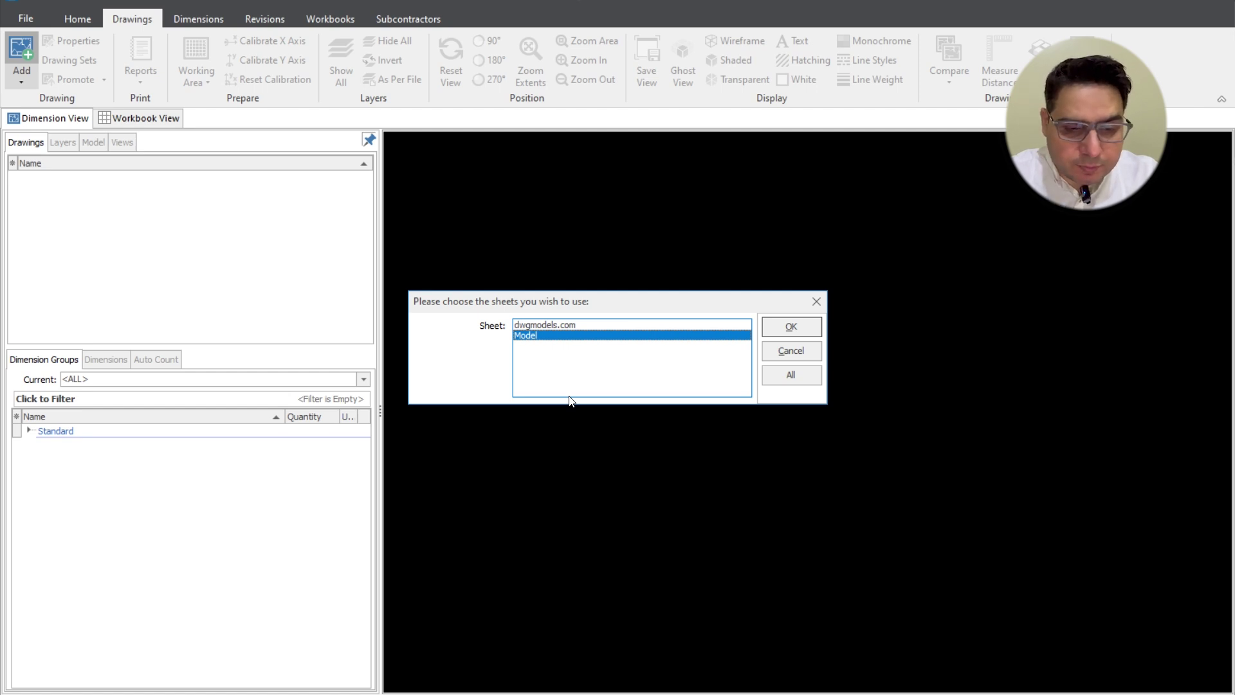
Select both the dwgmodels.com and Model sheets in the sheet chooser
ctrl+click(552, 325)
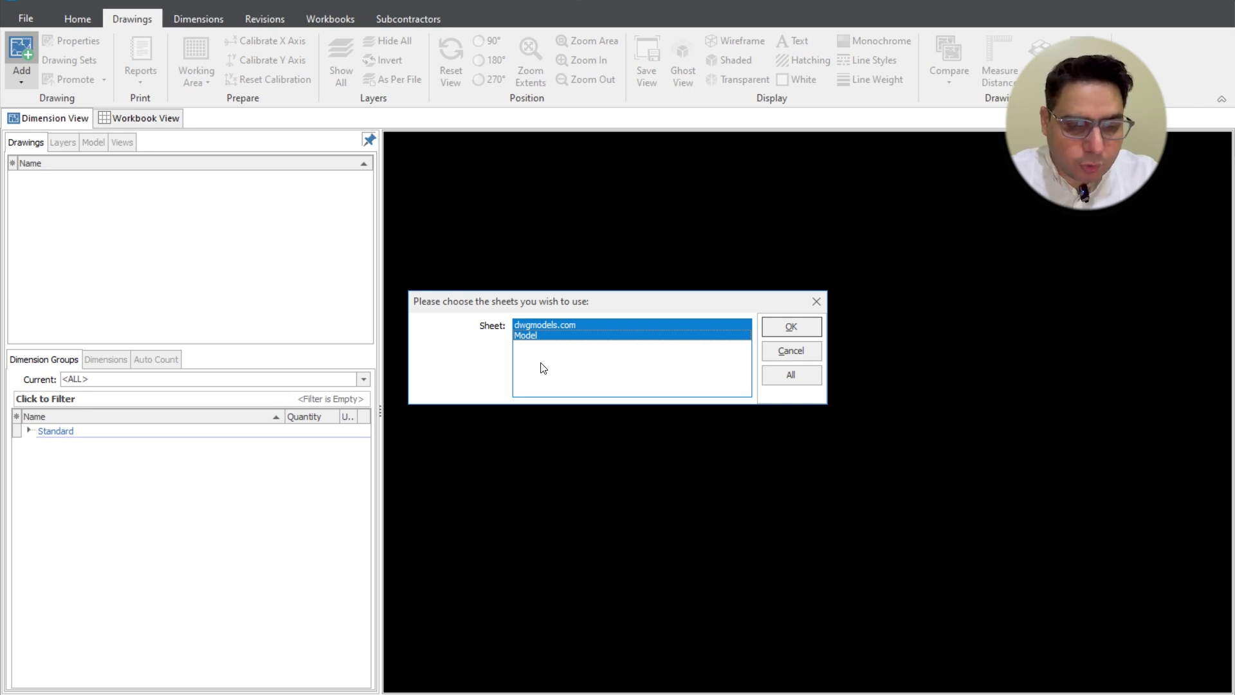
click(624, 337)
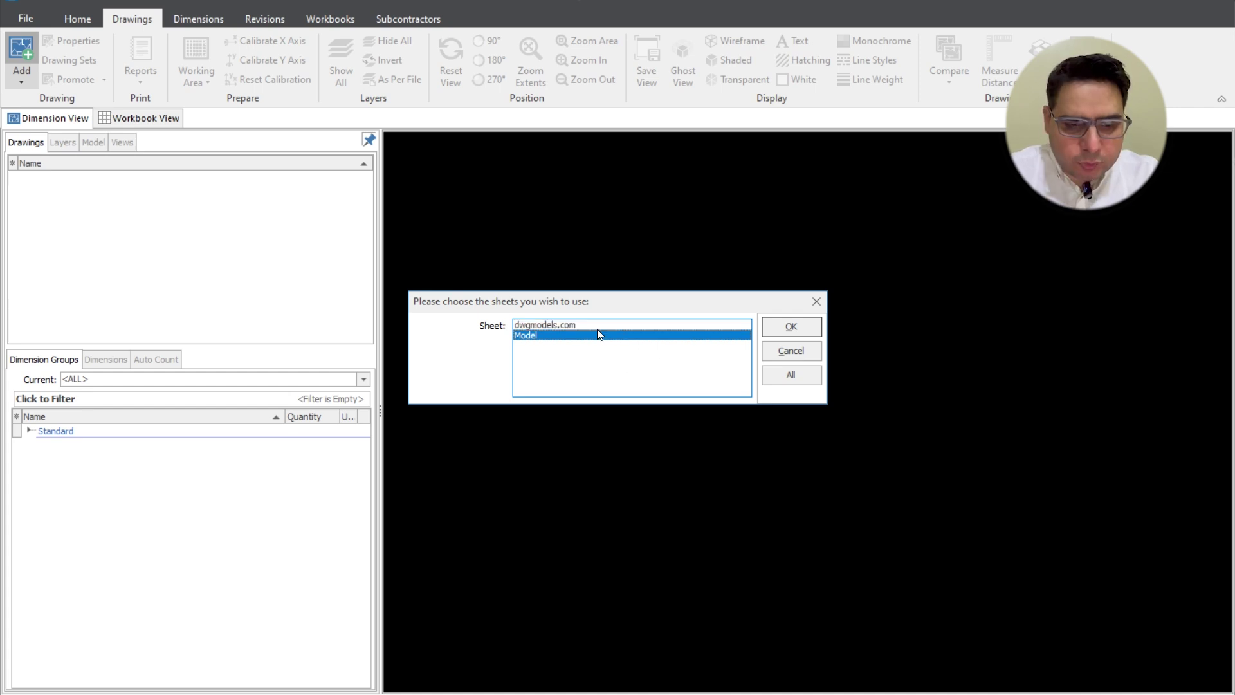
click(595, 328)
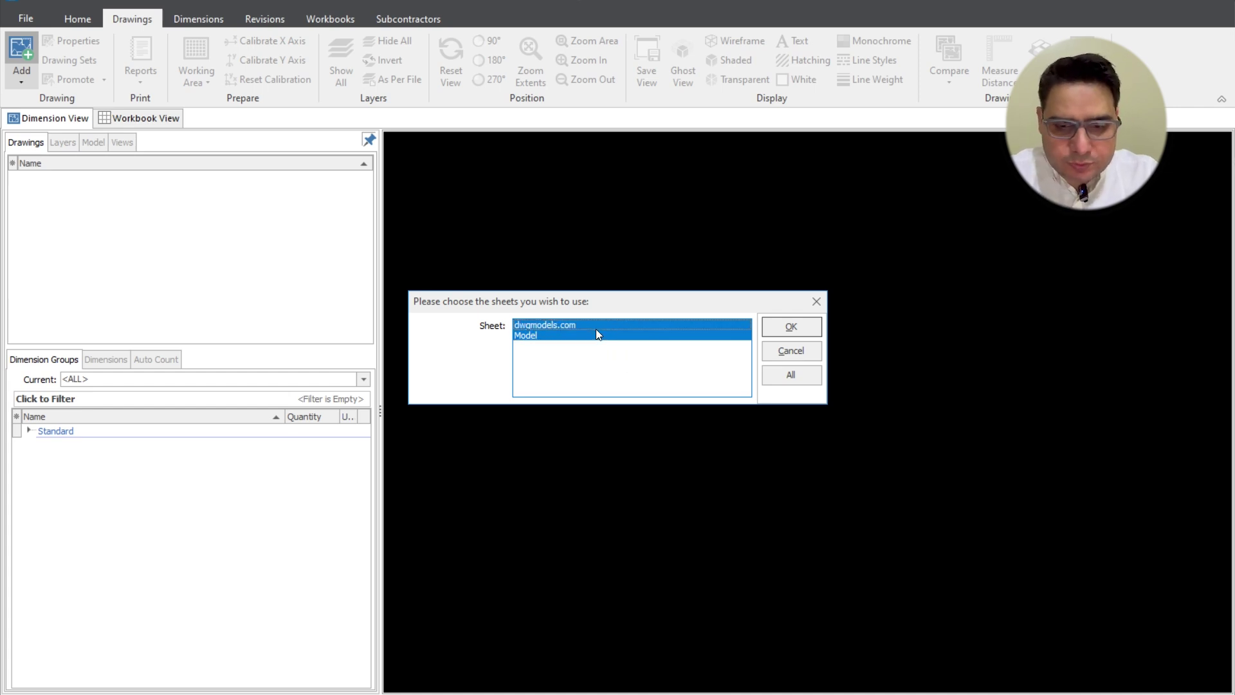
Confirm the two selected sheets, bringing up the paperspace layout warning
click(807, 329)
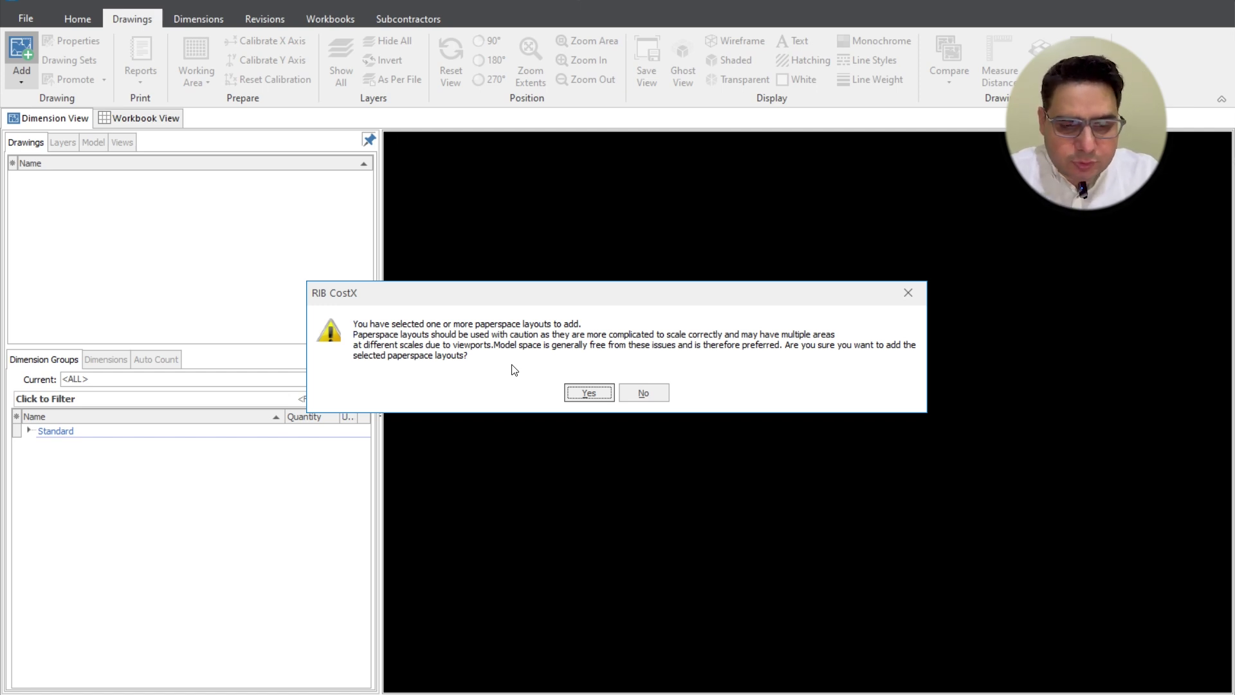
Approve the paperspace layout and enter 'A-Ground Floor Plan' as the name prefix
click(589, 393)
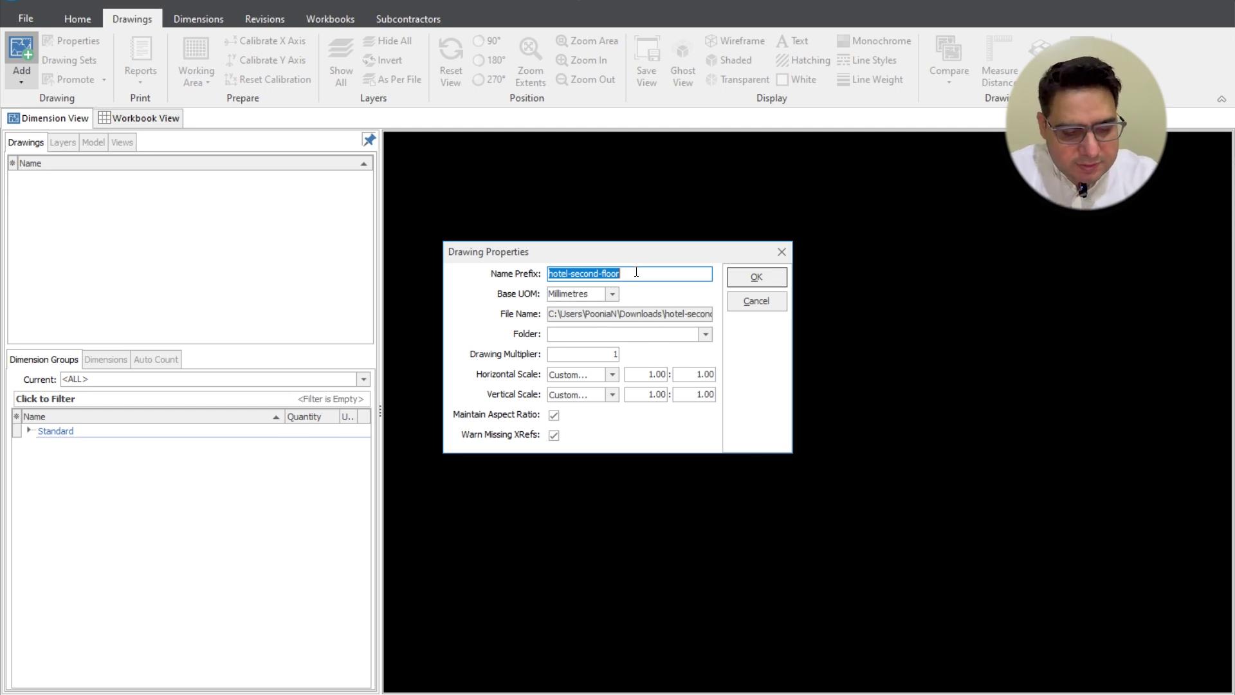
key(BackSpace)
text(A)
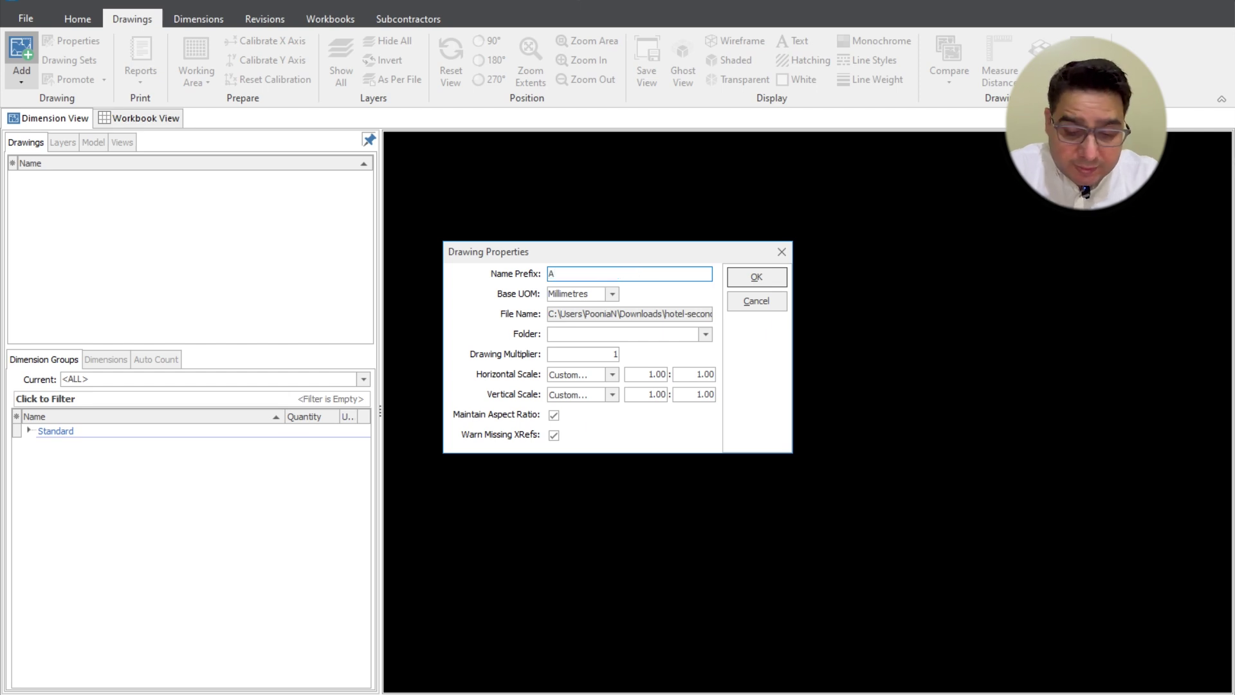
text(-Ground Floor Plan)
click(665, 333)
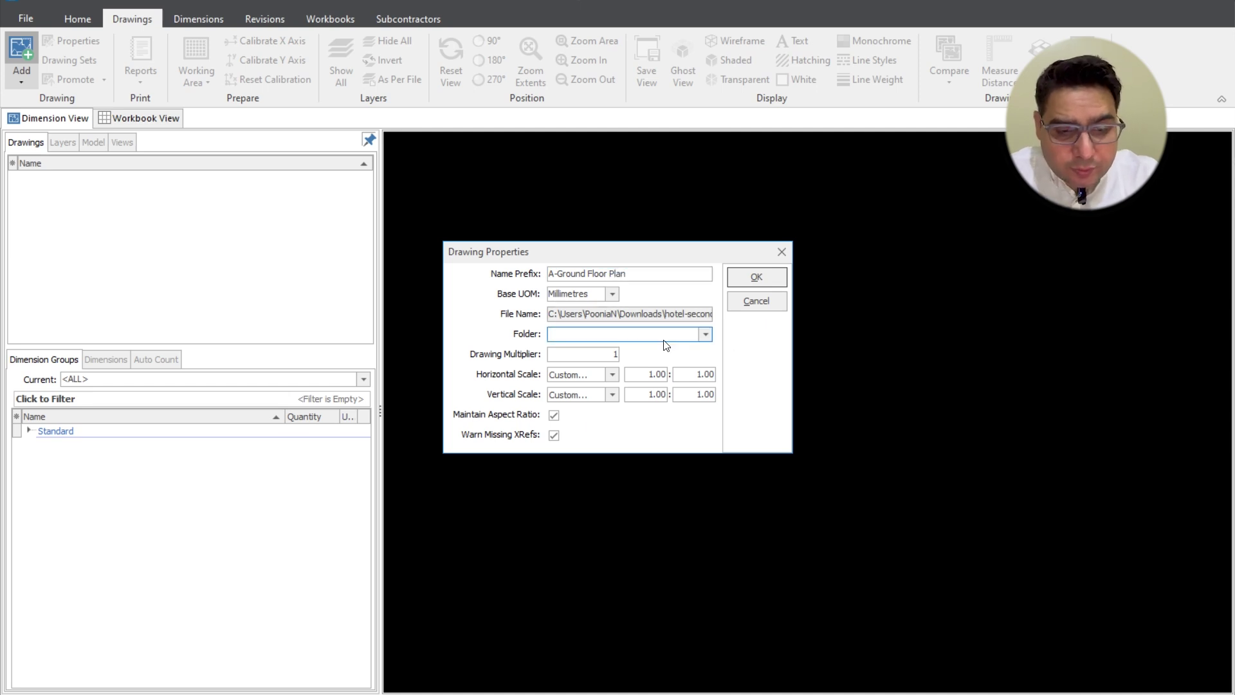
click(614, 293)
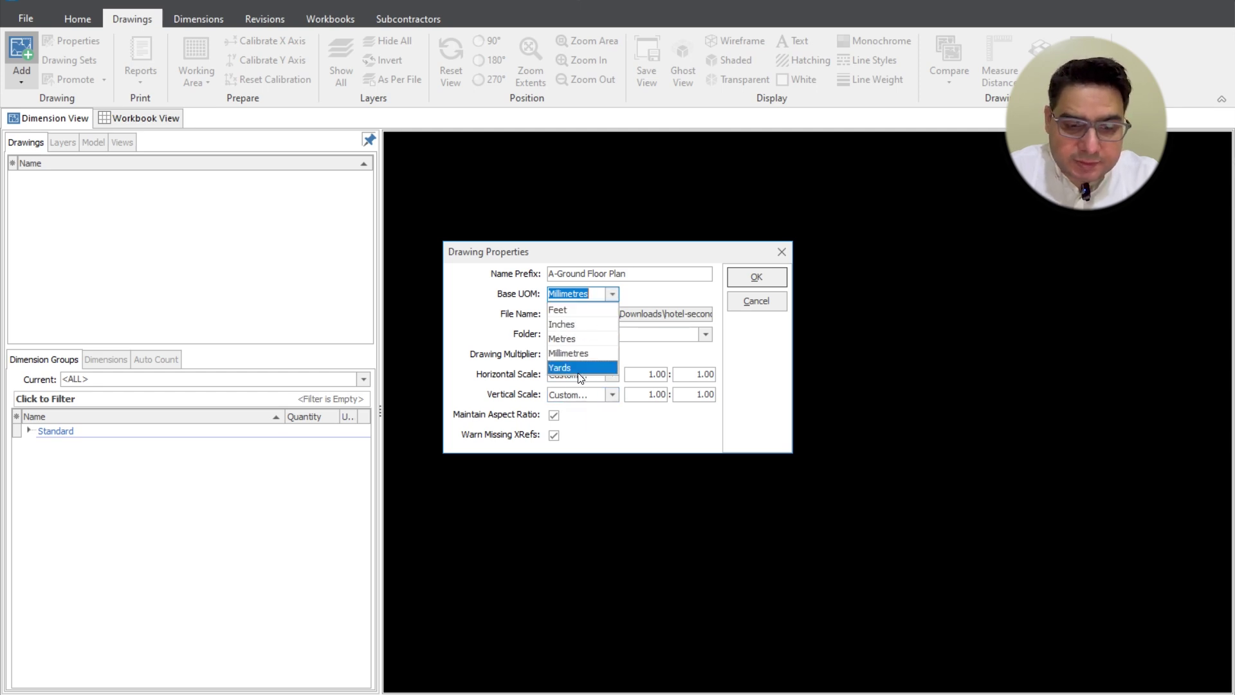
Keep Millimetres as base unit and enter Architectural\Plan as the drawing folder
click(587, 357)
click(591, 334)
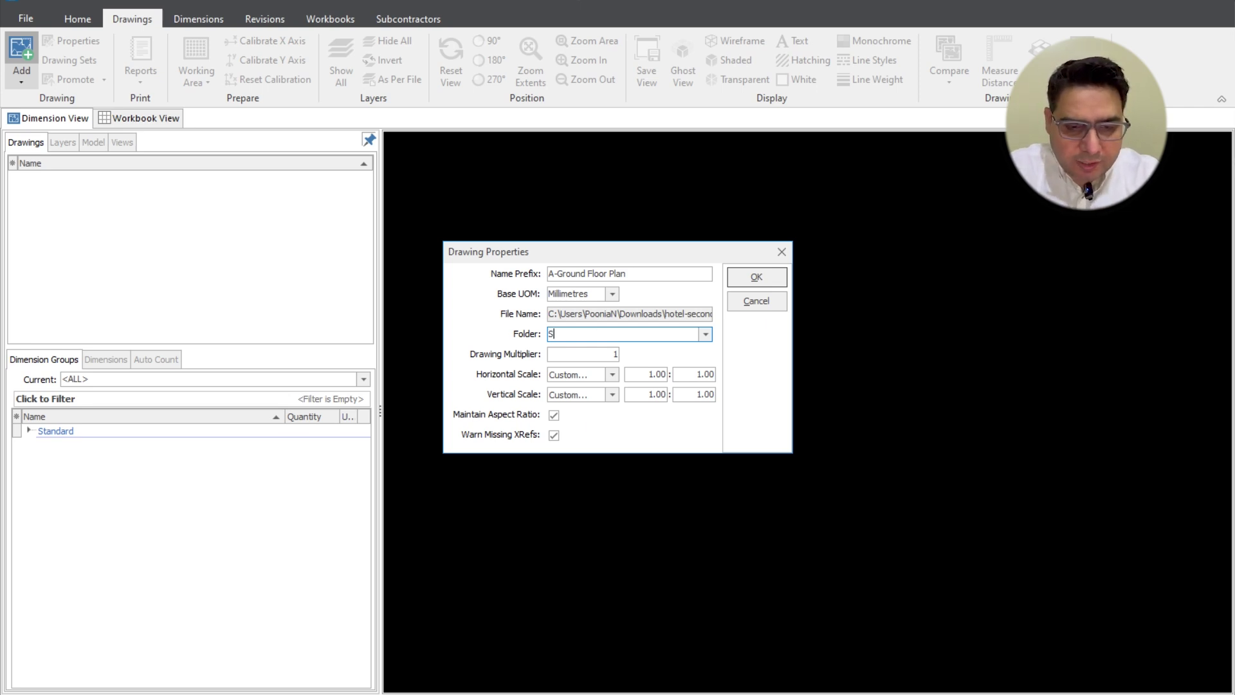
text(Architectur)
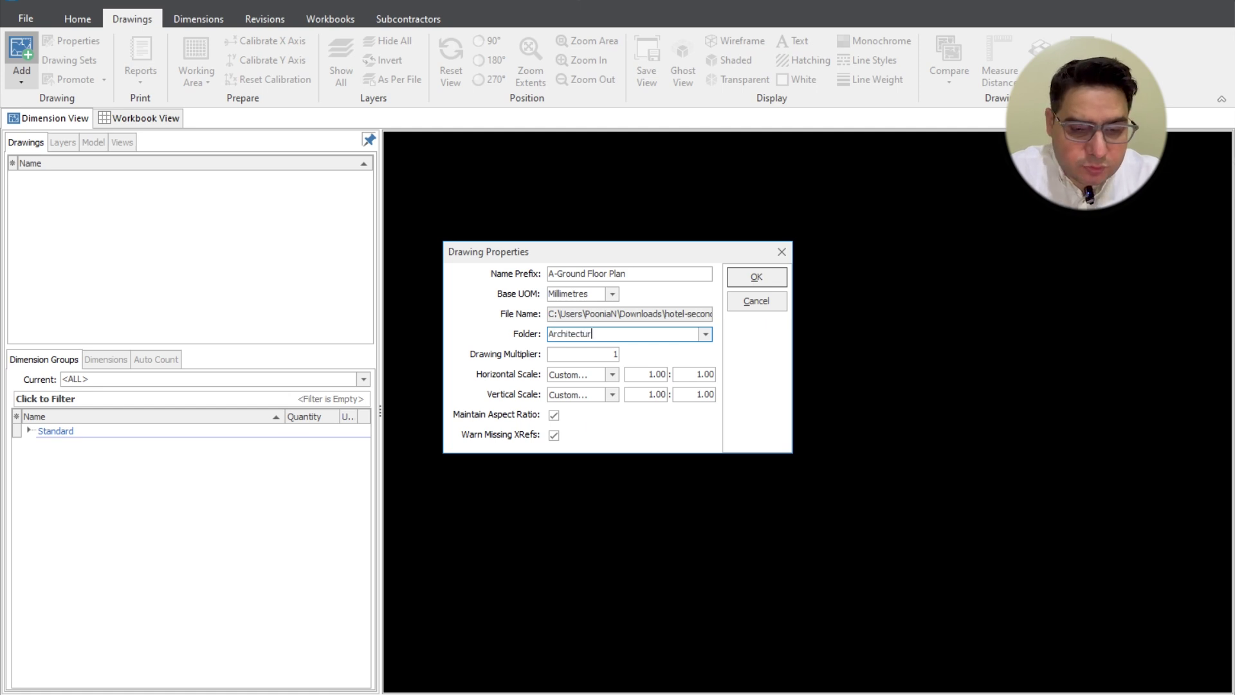
text(al\)
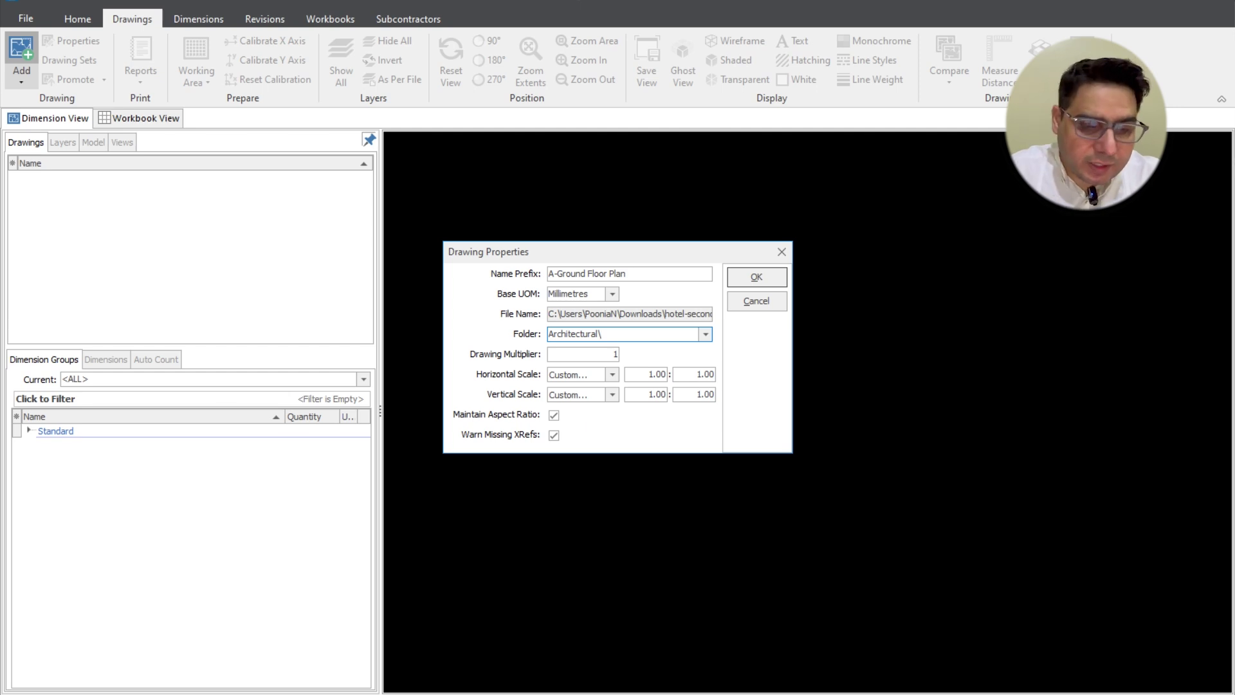
text(Plan)
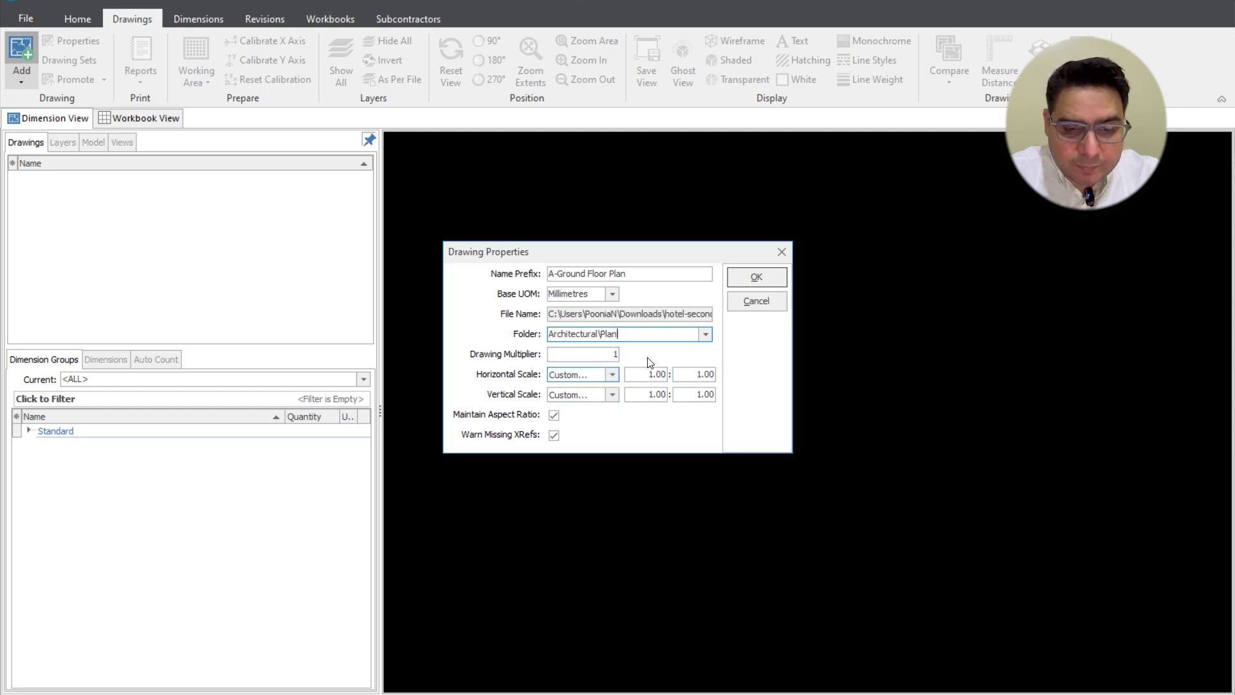
Import the drawing and zoom into the left grid near the 8100 dimension
click(765, 283)
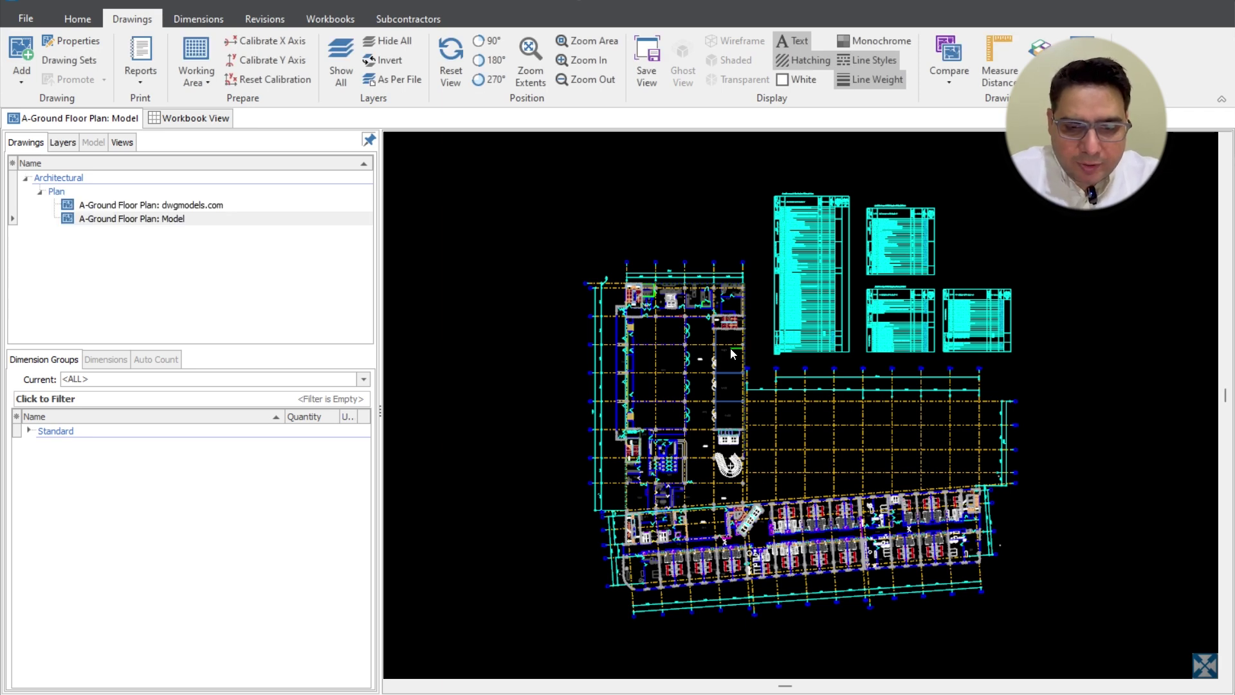
scroll(731, 348, up, 3)
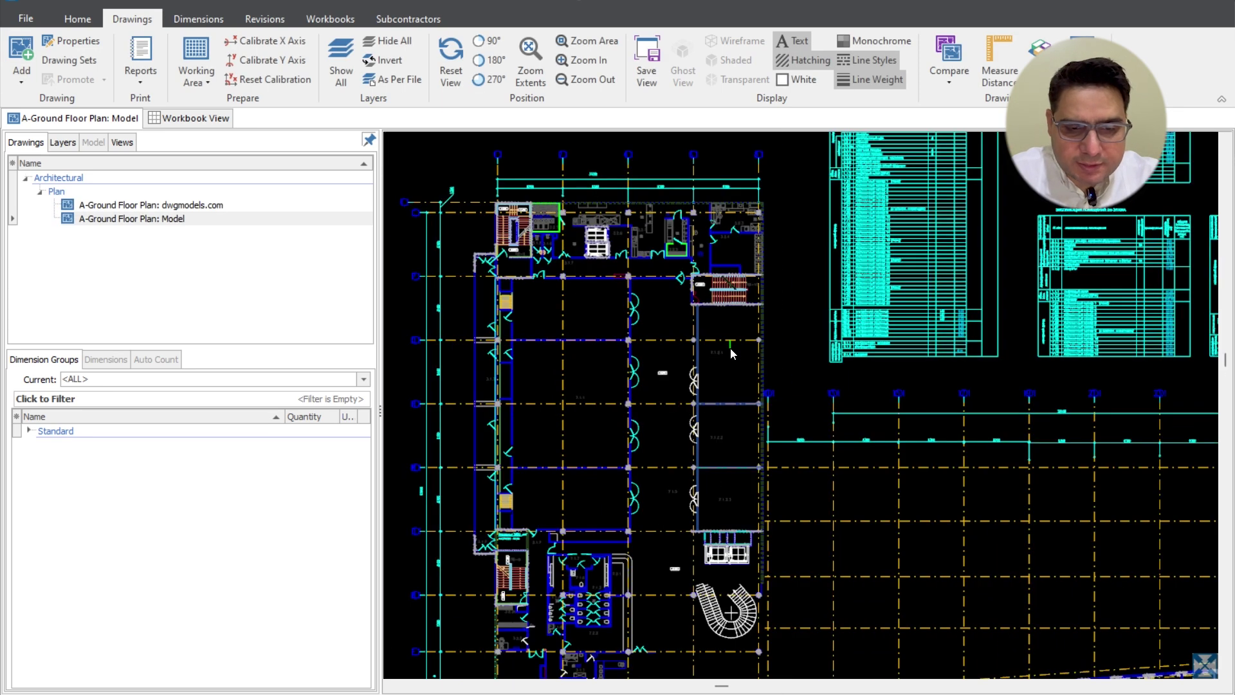
scroll(729, 351, up, 2)
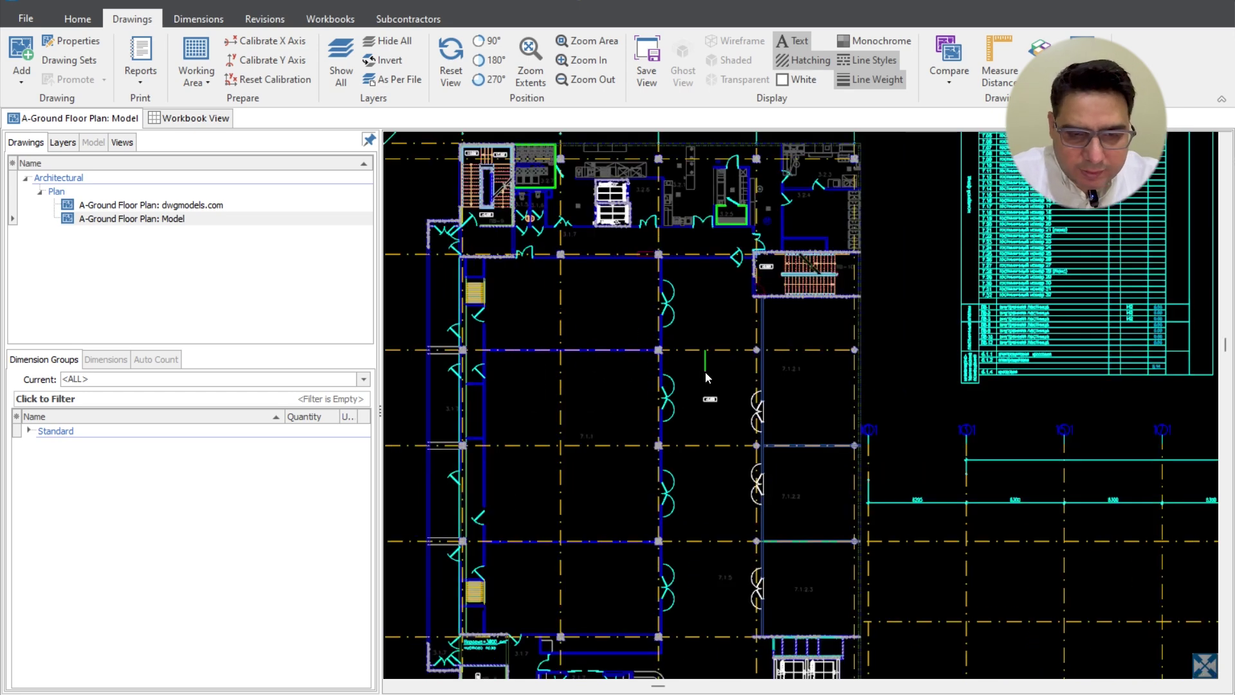
scroll(585, 350, down, 2)
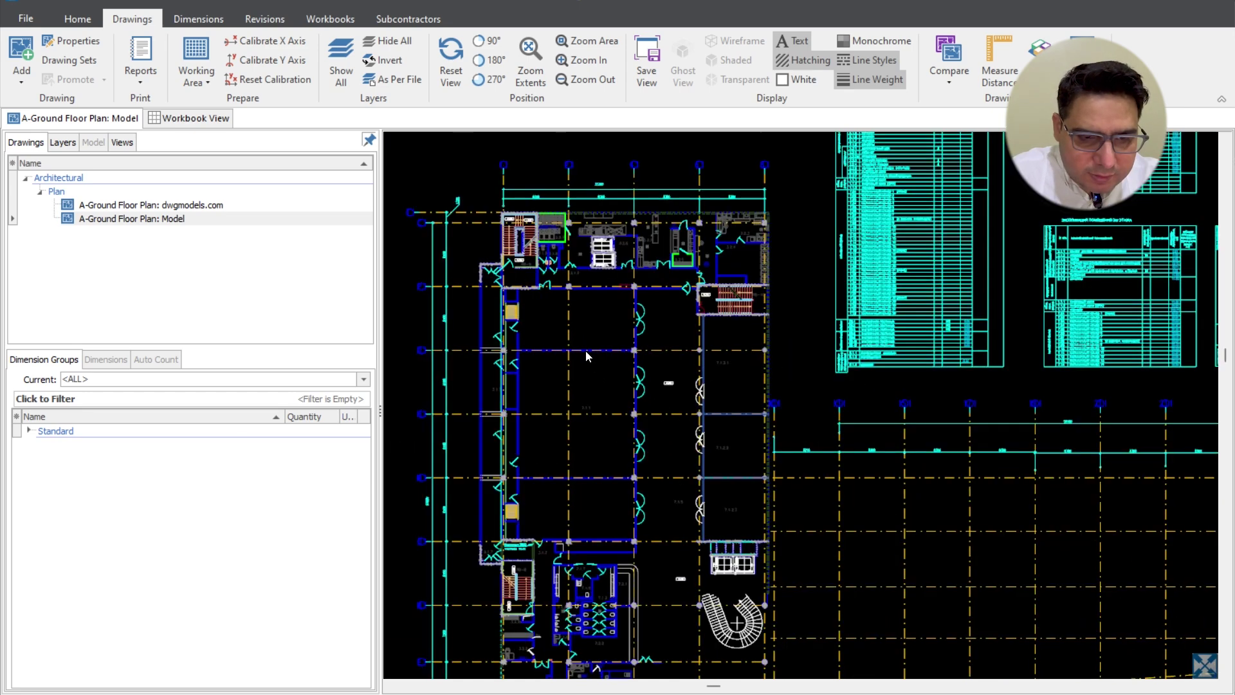
scroll(429, 284, up, 3)
scroll(428, 284, up, 2)
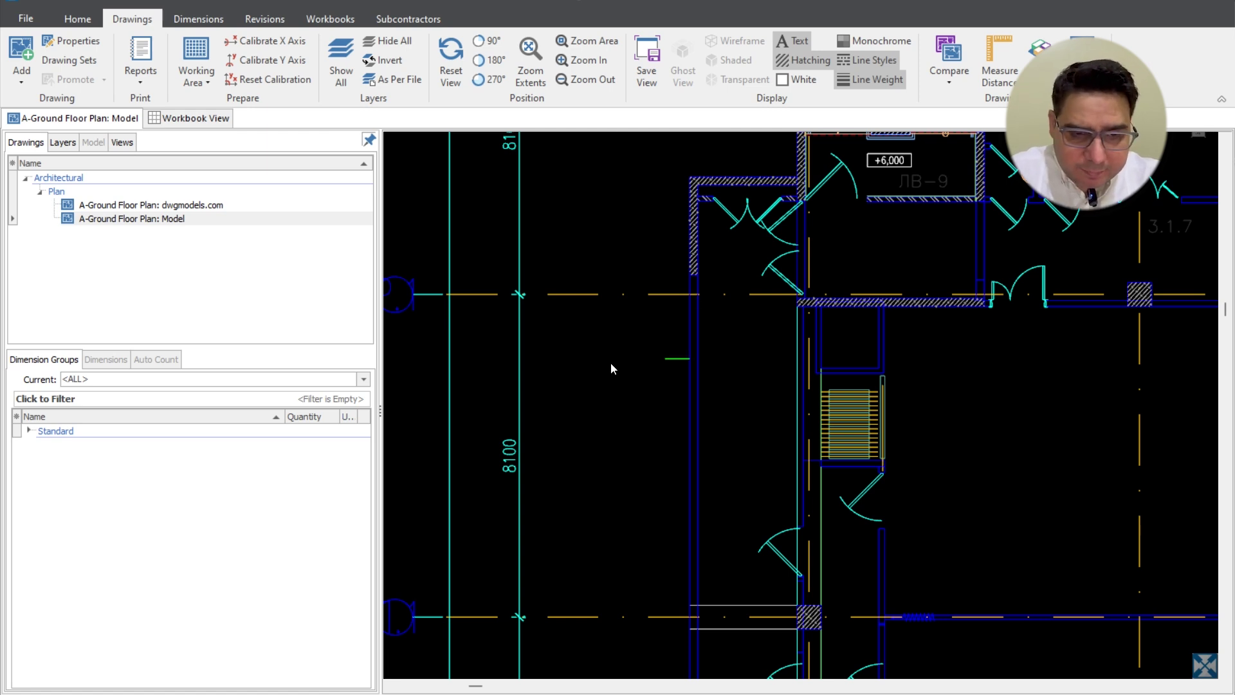
Measure the 8100 grid span between the upper and lower grid lines (8.100 m)
key(m)
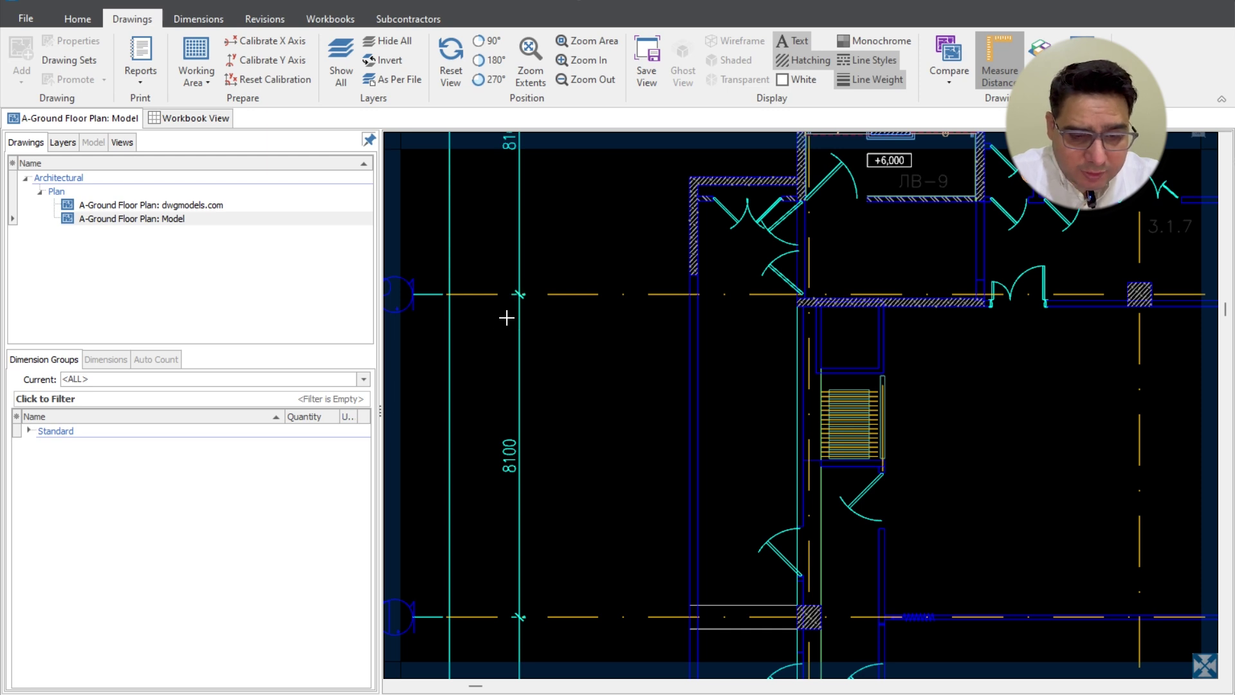
click(519, 297)
click(519, 449)
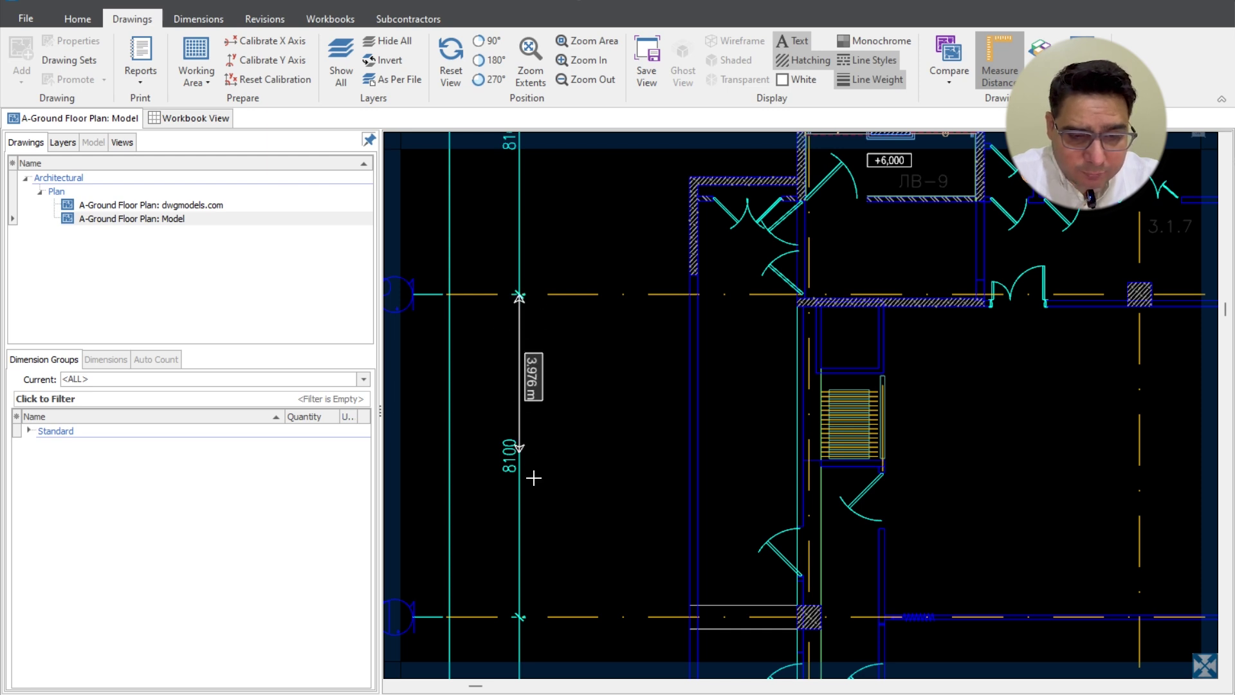
click(550, 611)
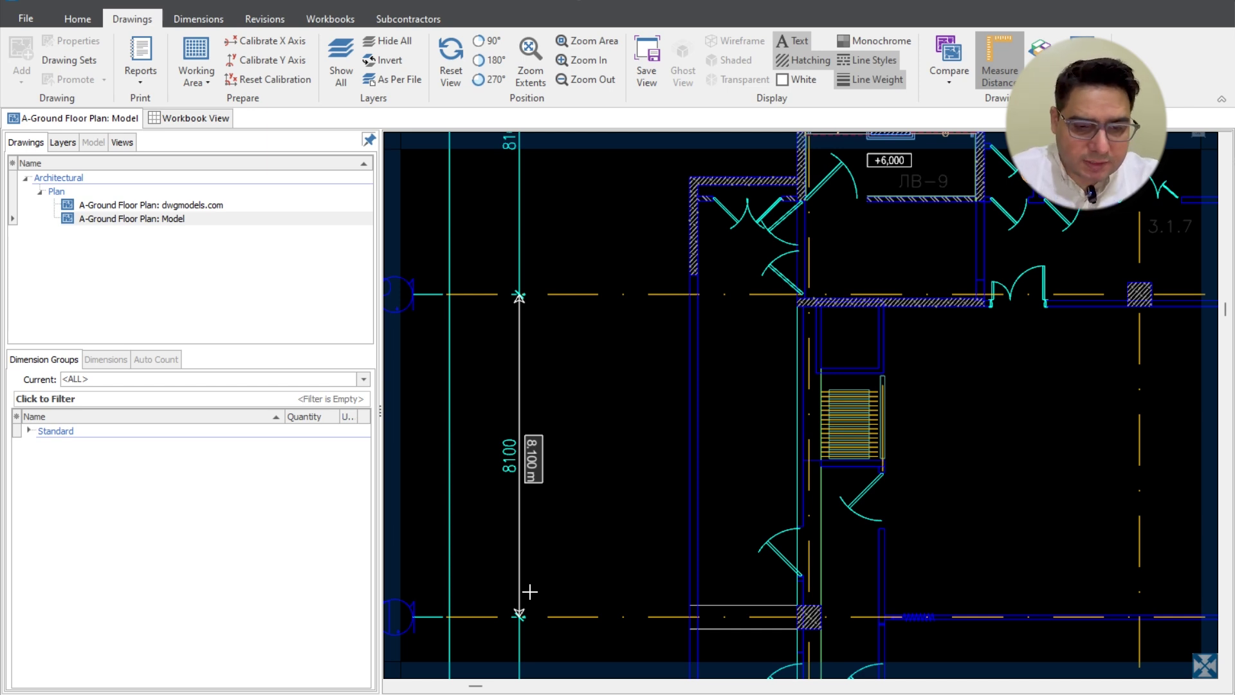
Discard the 8.100 m and trial measurements and exit Measure Distance
key(Escape)
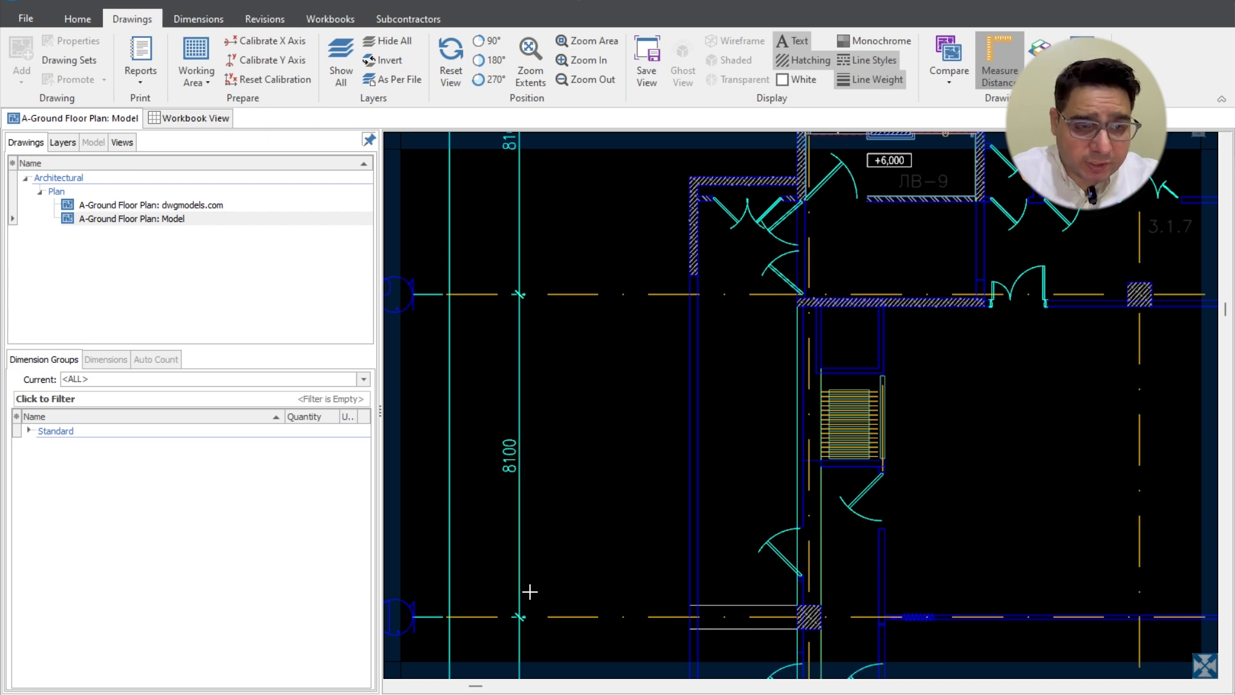
click(518, 614)
click(450, 297)
key(Escape)
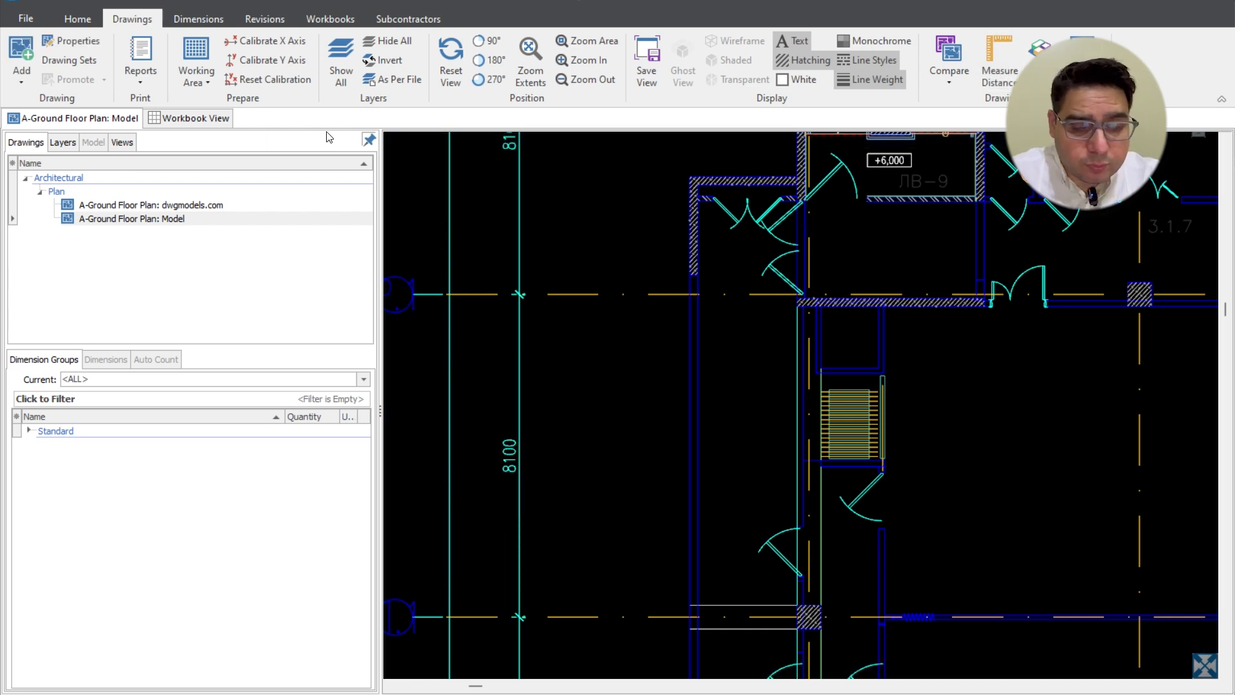
Calibrate the Y axis to 8100 mm between two grid intersections, also applied to X
click(289, 49)
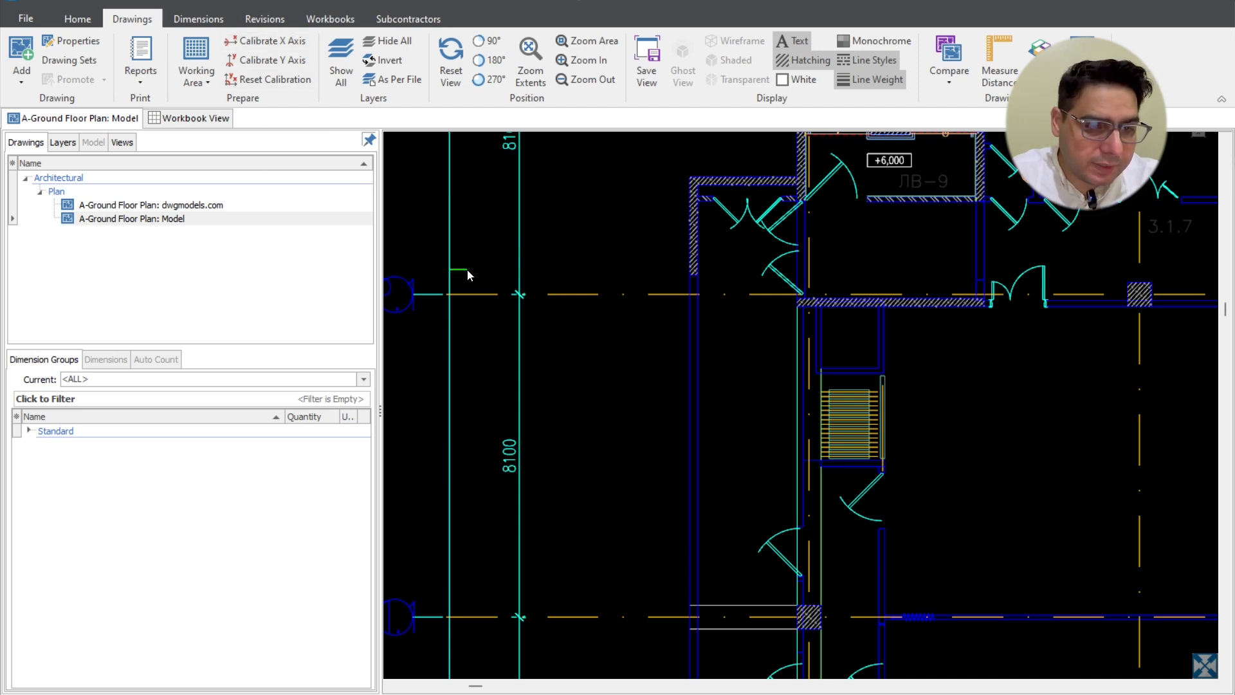
click(278, 41)
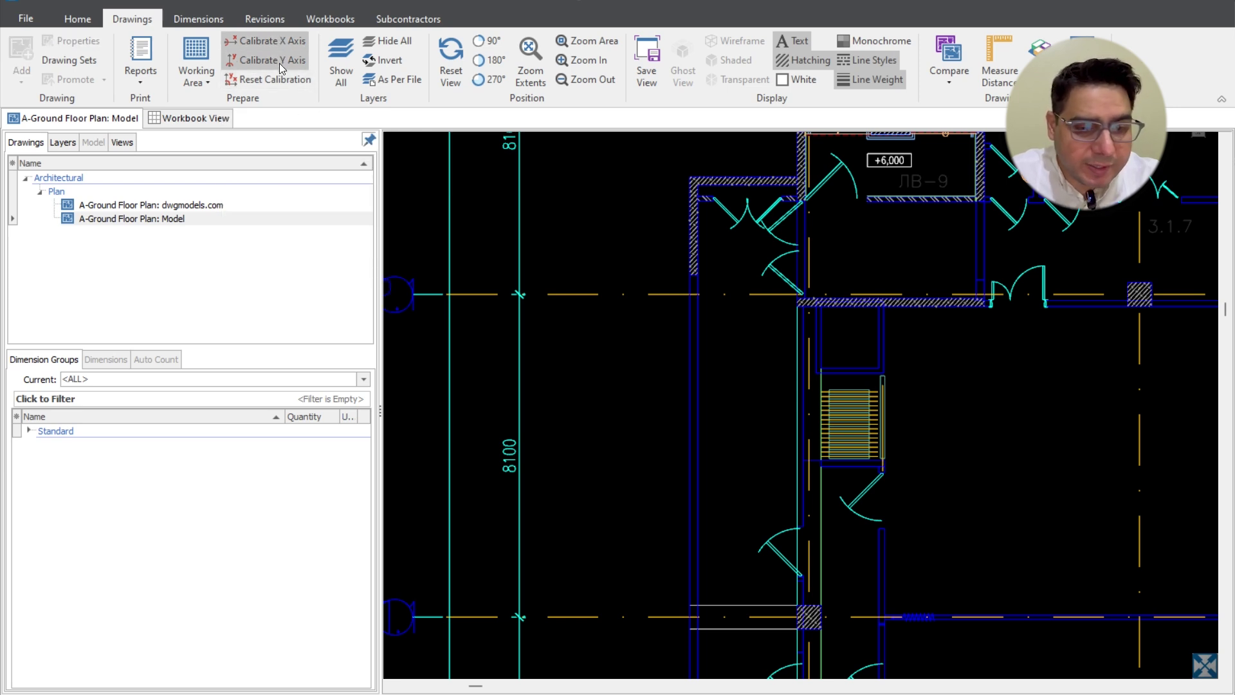
click(277, 64)
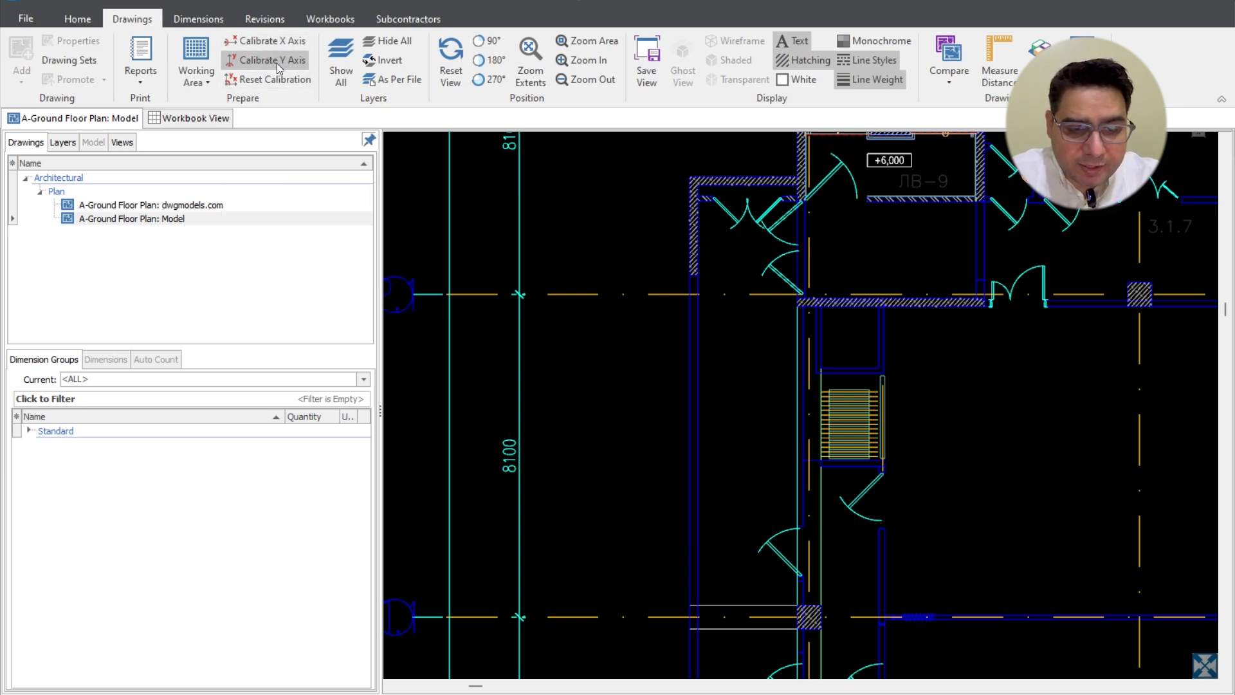
click(510, 306)
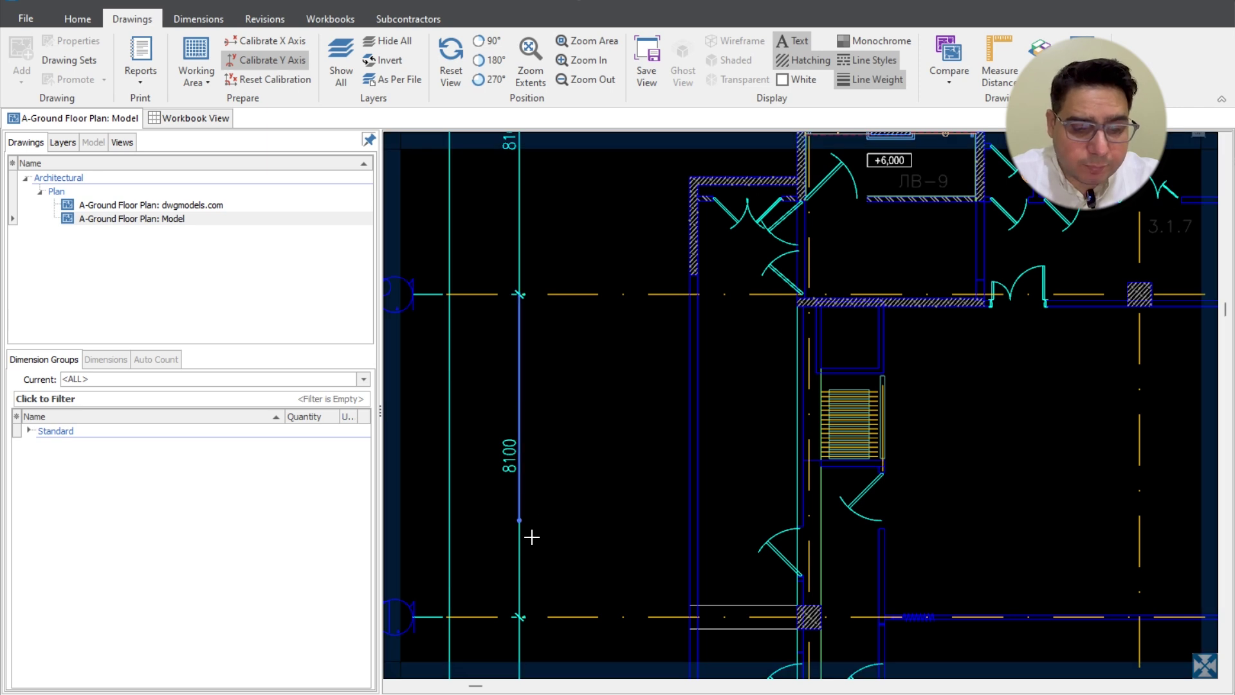
click(533, 623)
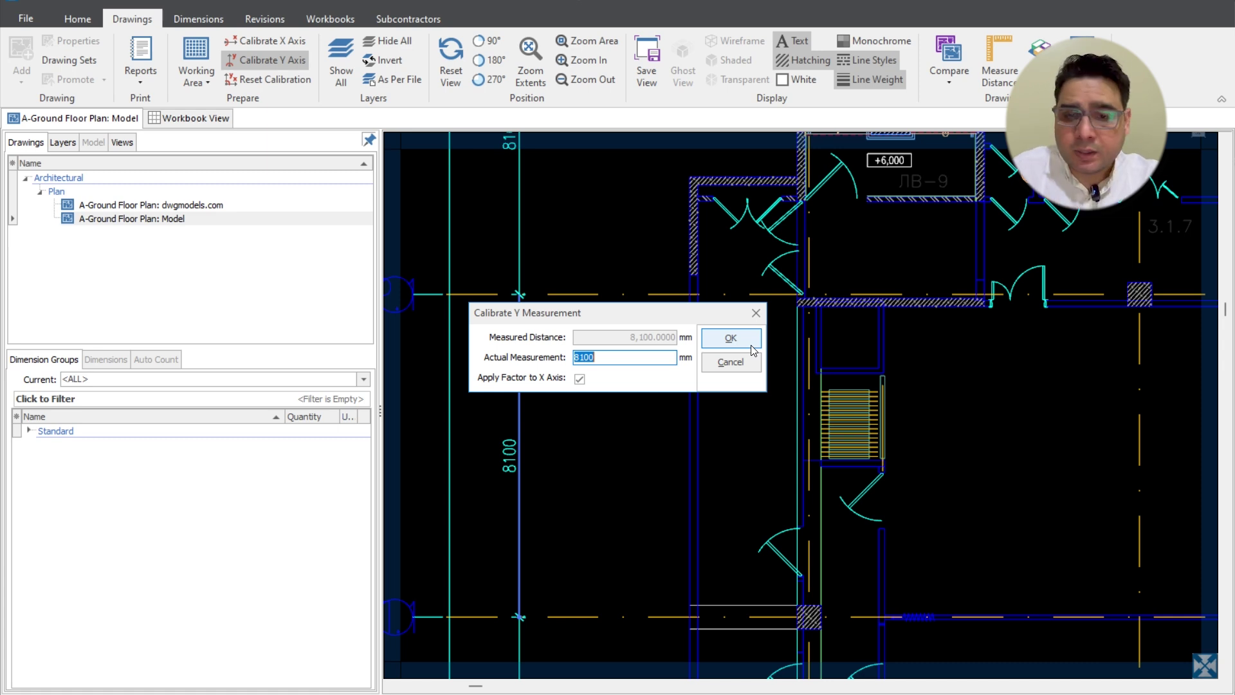
click(730, 337)
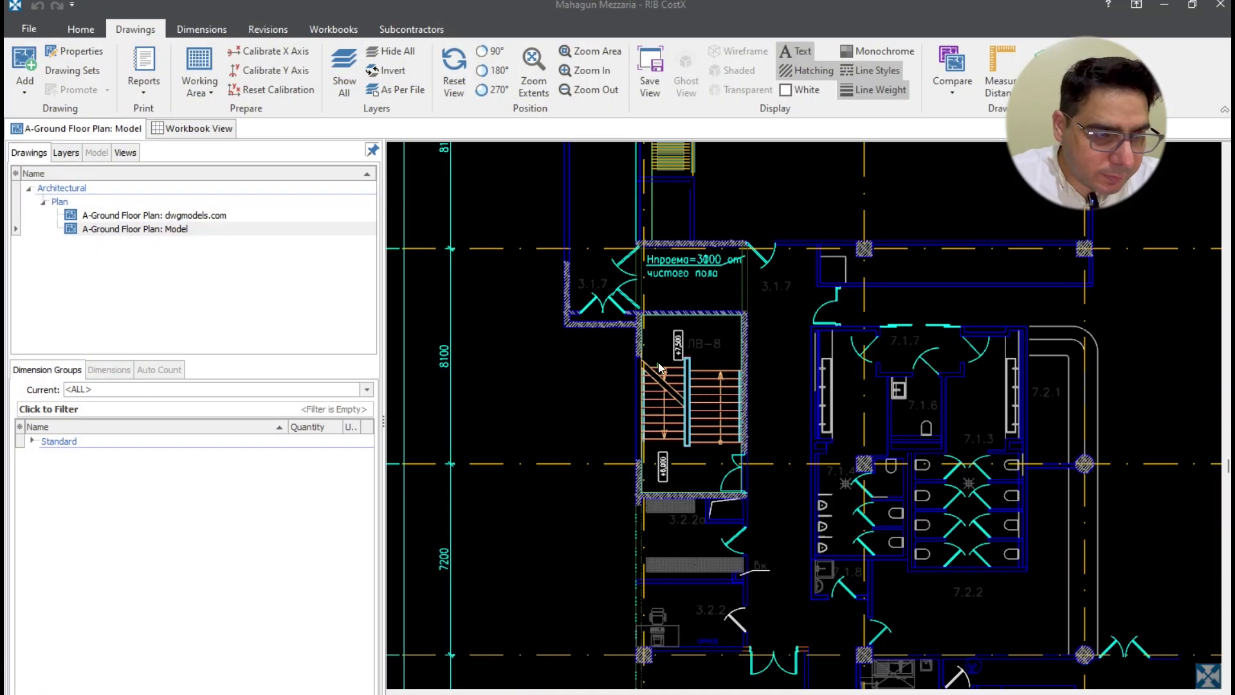
Select A-Ground Floor Plan: Model and choose Print Drawing Window to Report
click(135, 229)
click(141, 91)
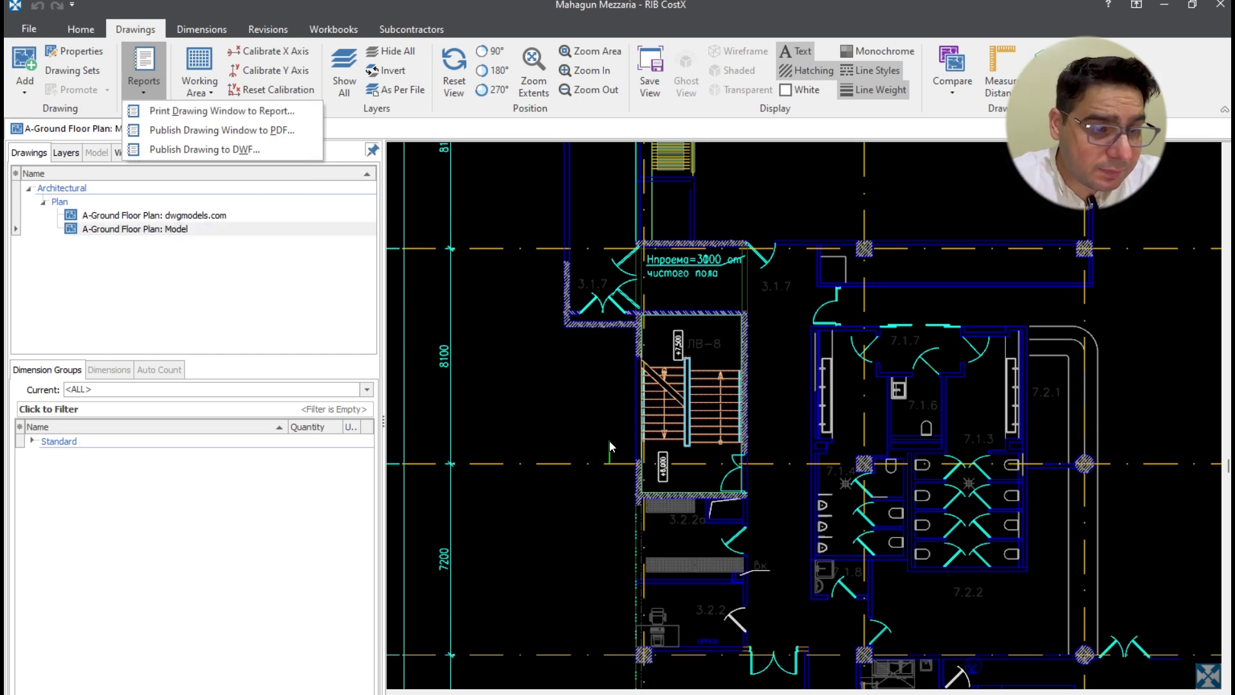
click(215, 110)
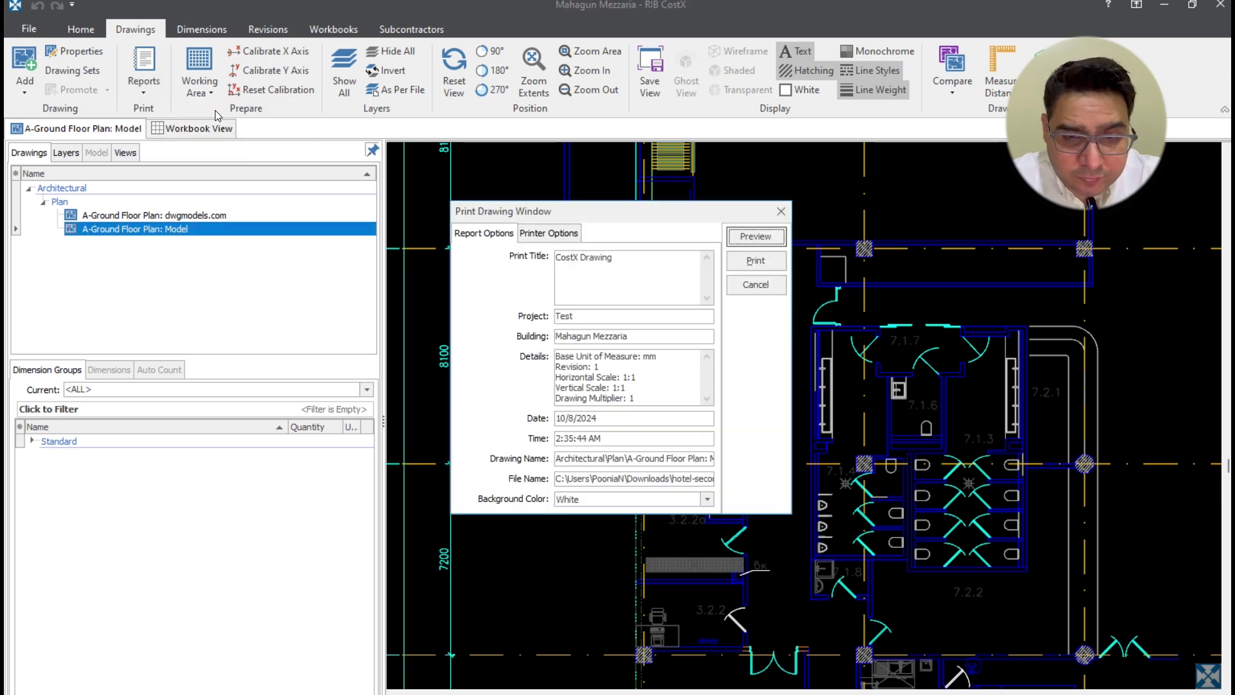
Preview the one-page report and scroll through its header, plan and footer
click(749, 238)
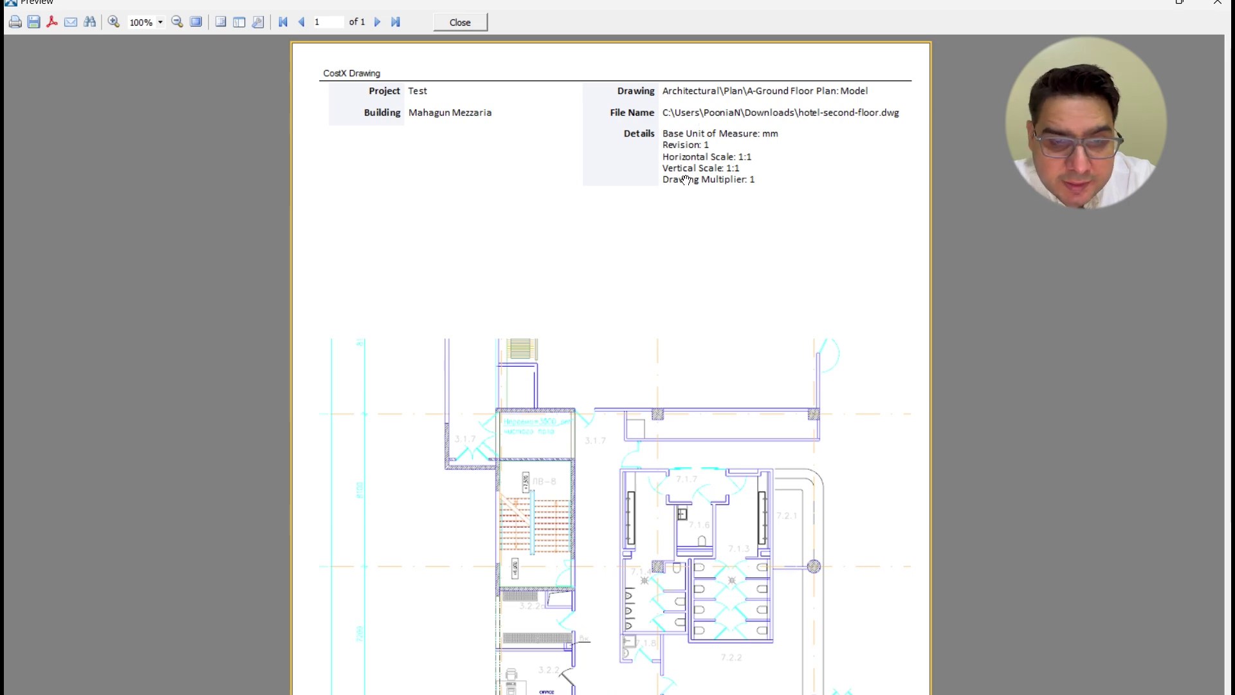
scroll(621, 249, down, 3)
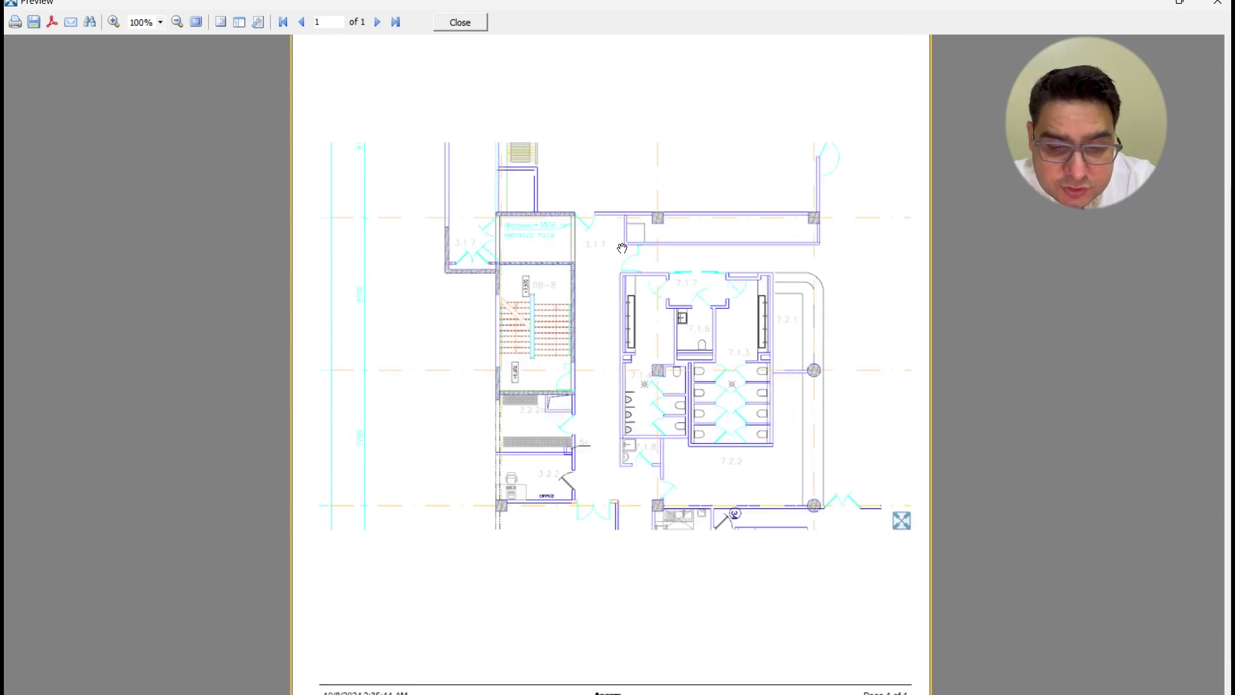
scroll(622, 248, up, 3)
scroll(621, 248, down, 3)
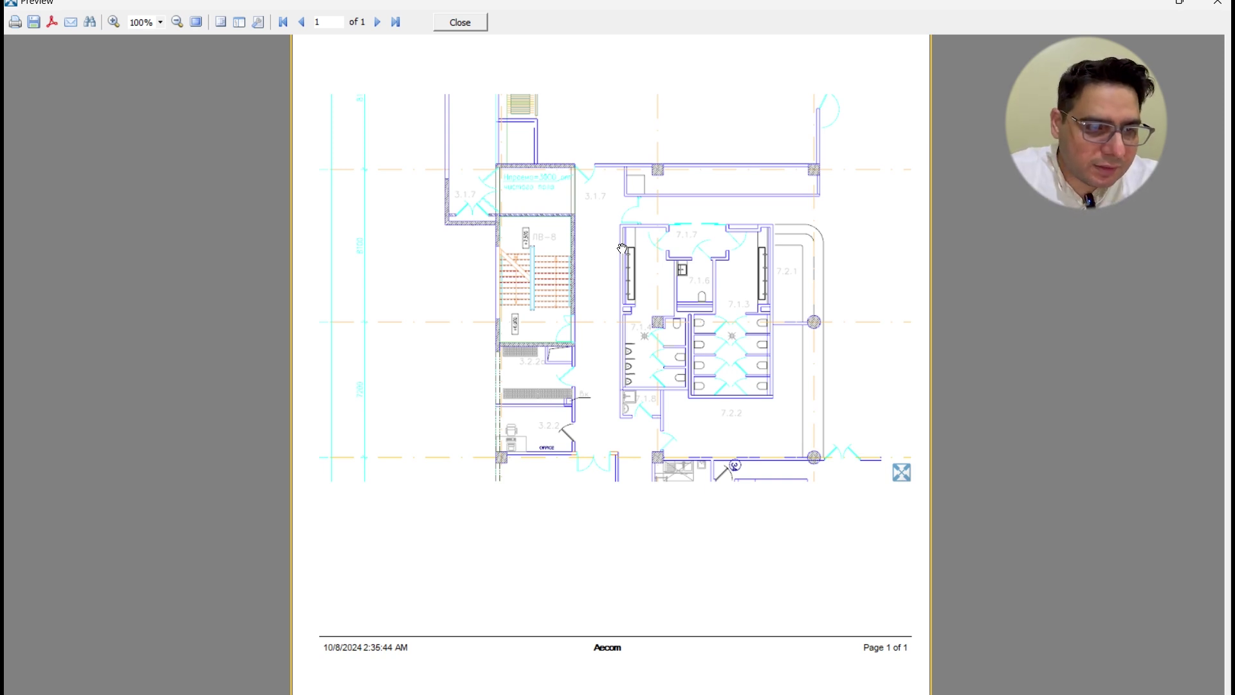
Close the report preview and dismiss a first attempt to print the drawing window to a report
key(Escape)
click(156, 90)
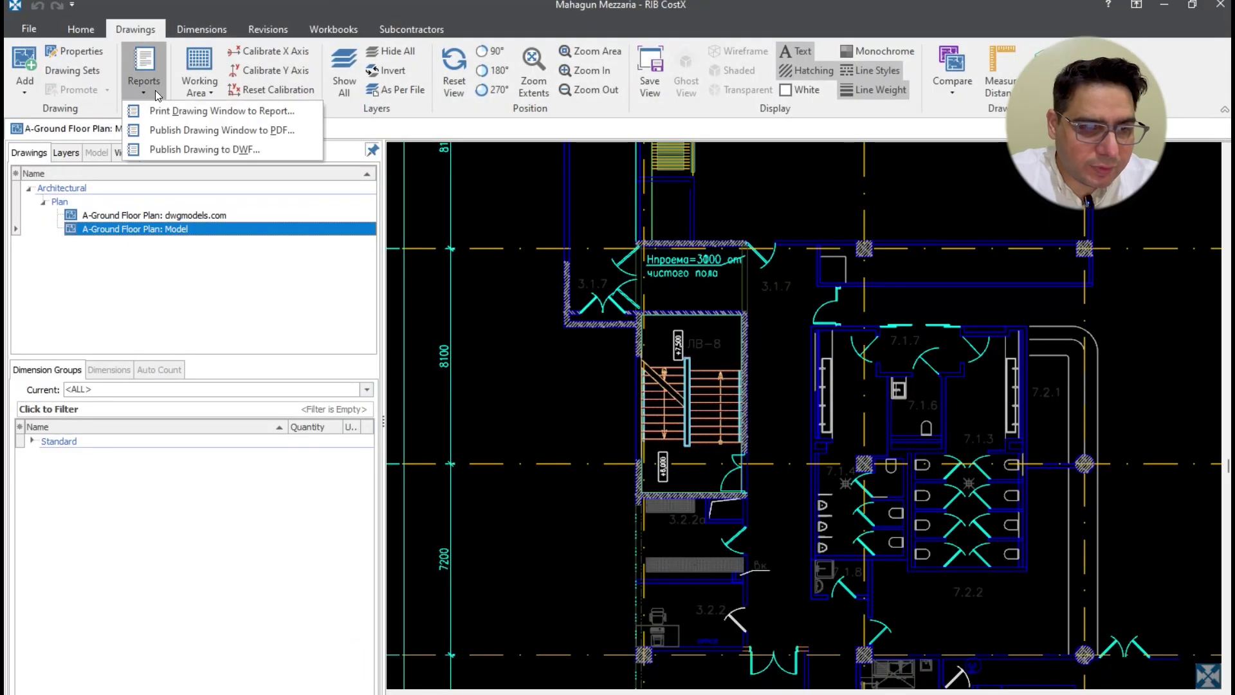
click(179, 108)
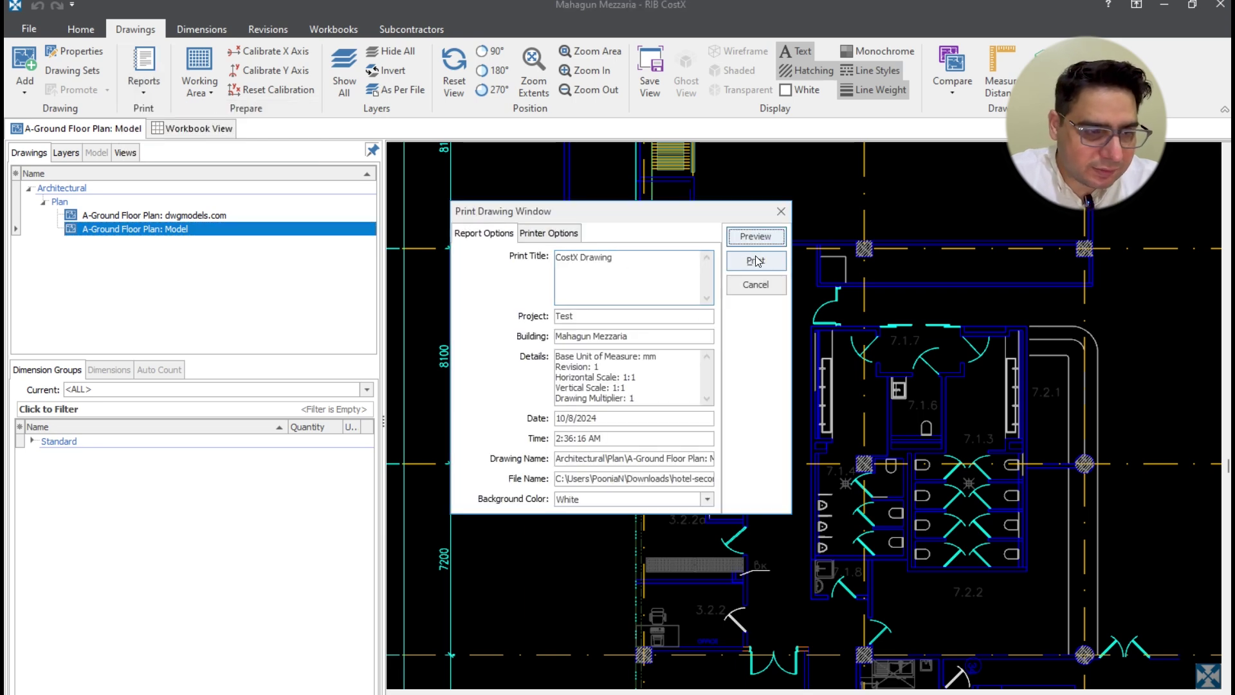
click(755, 257)
Start publishing the drawing to a file, then close the publish options unused
click(130, 86)
click(199, 129)
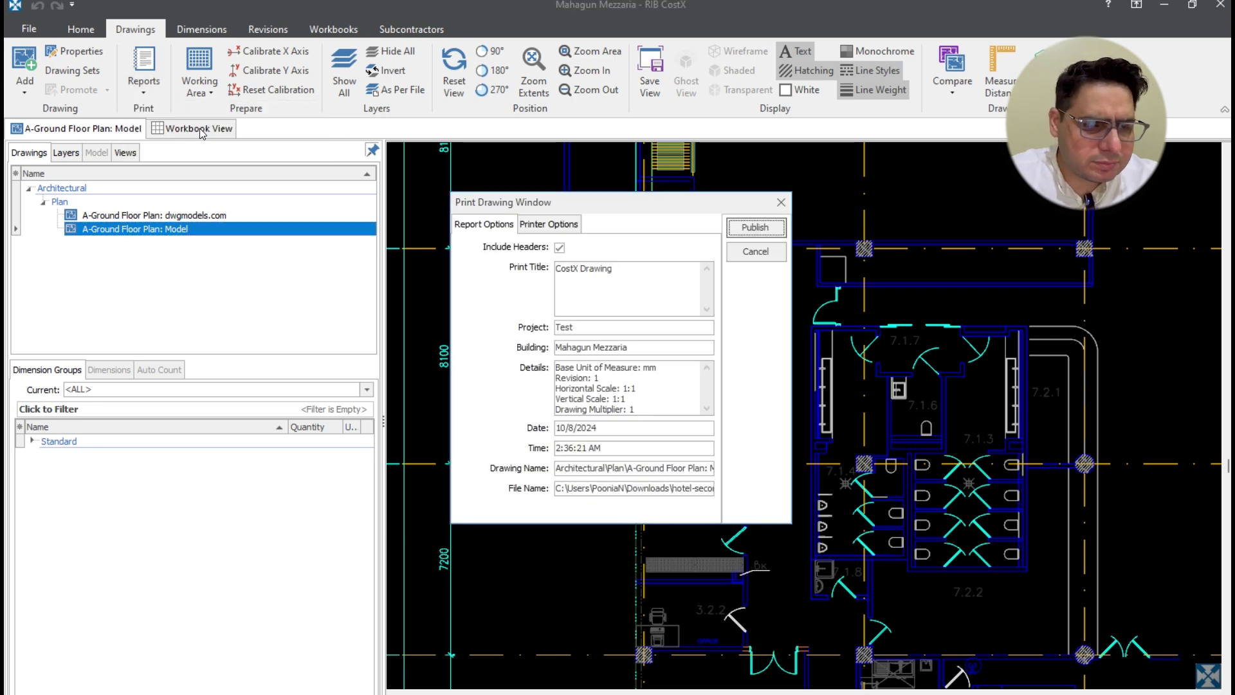
key(Escape)
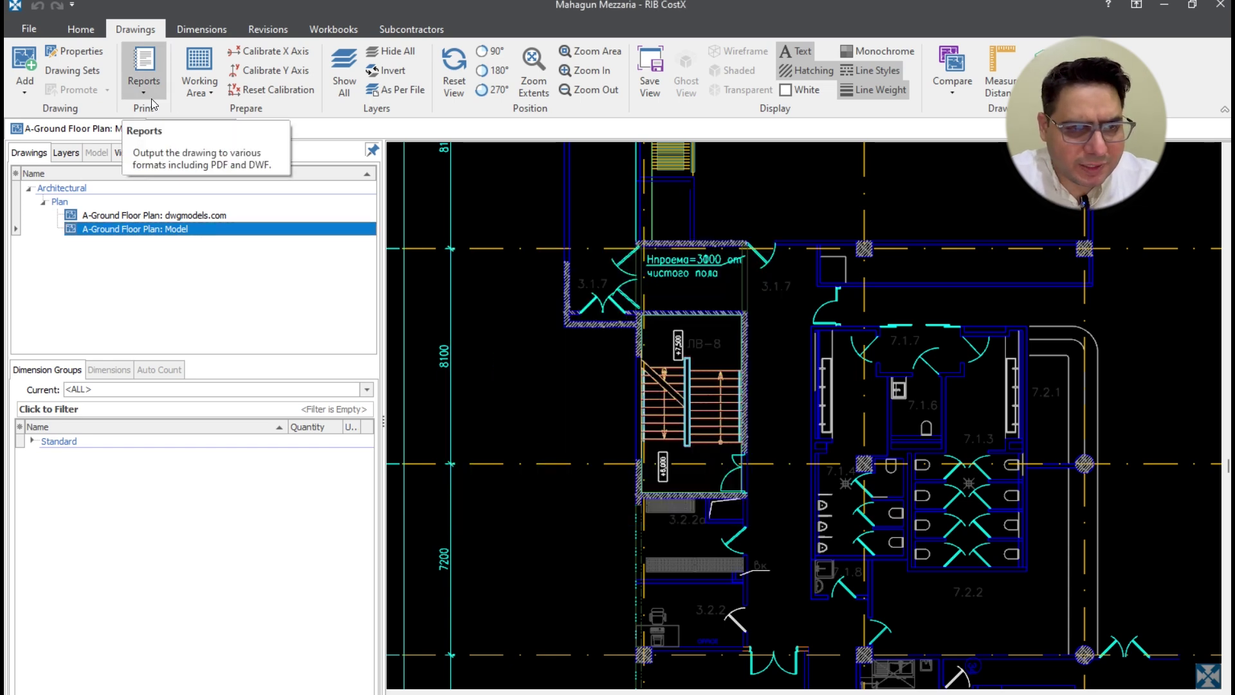
Send the drawing window report toward a printer, then cancel the print
click(152, 99)
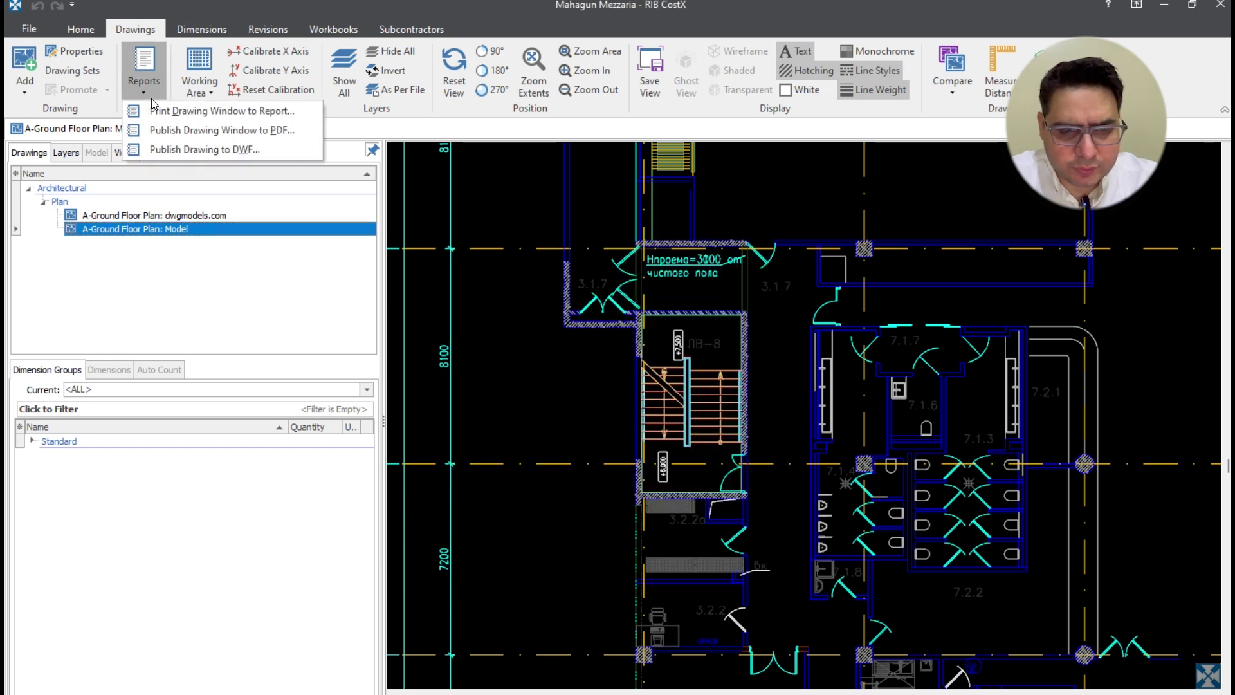
click(187, 115)
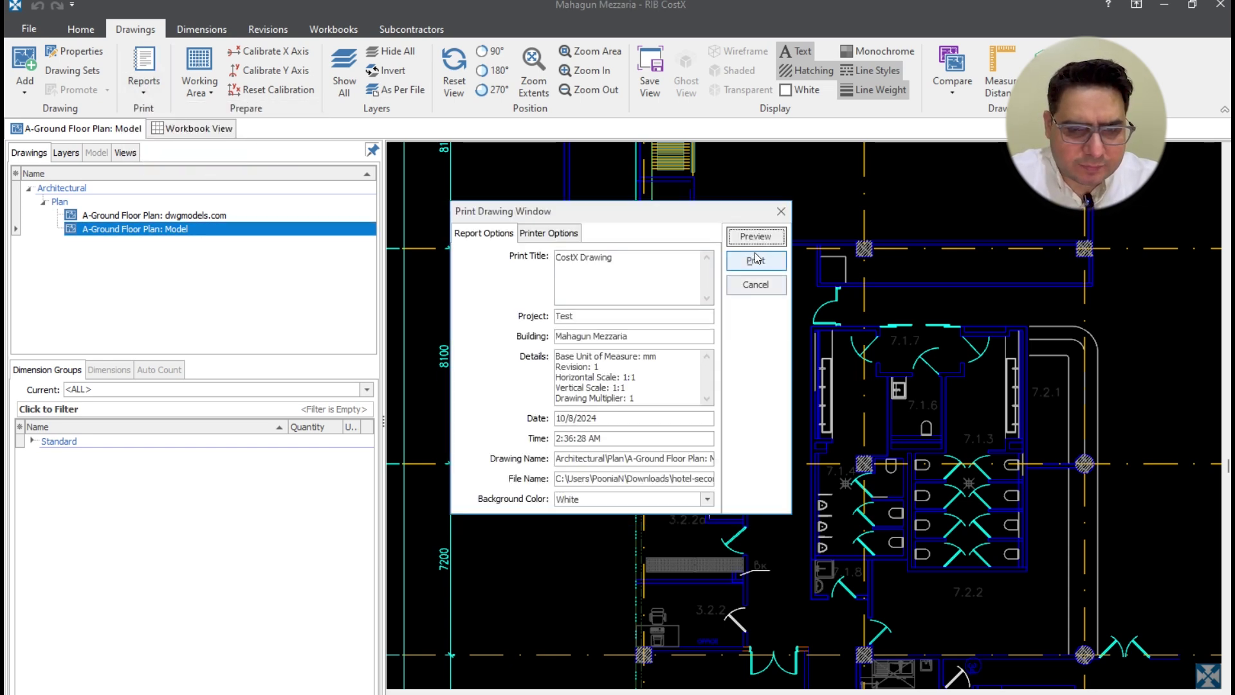
click(754, 261)
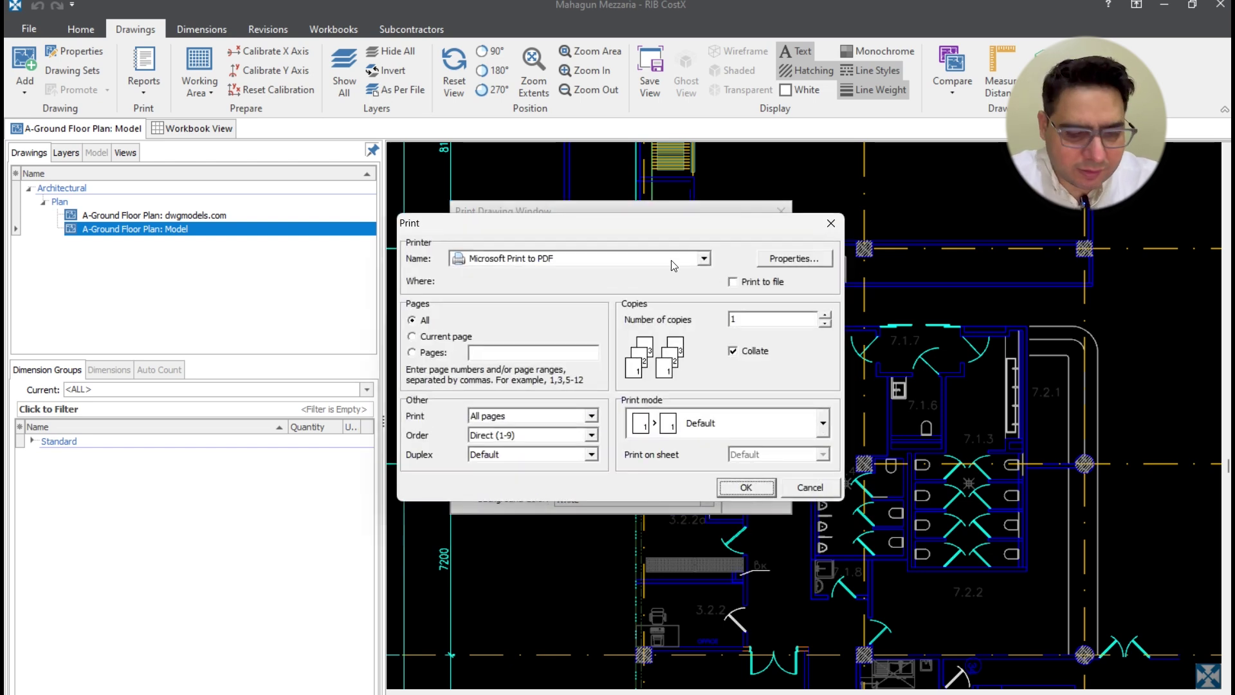
key(Escape)
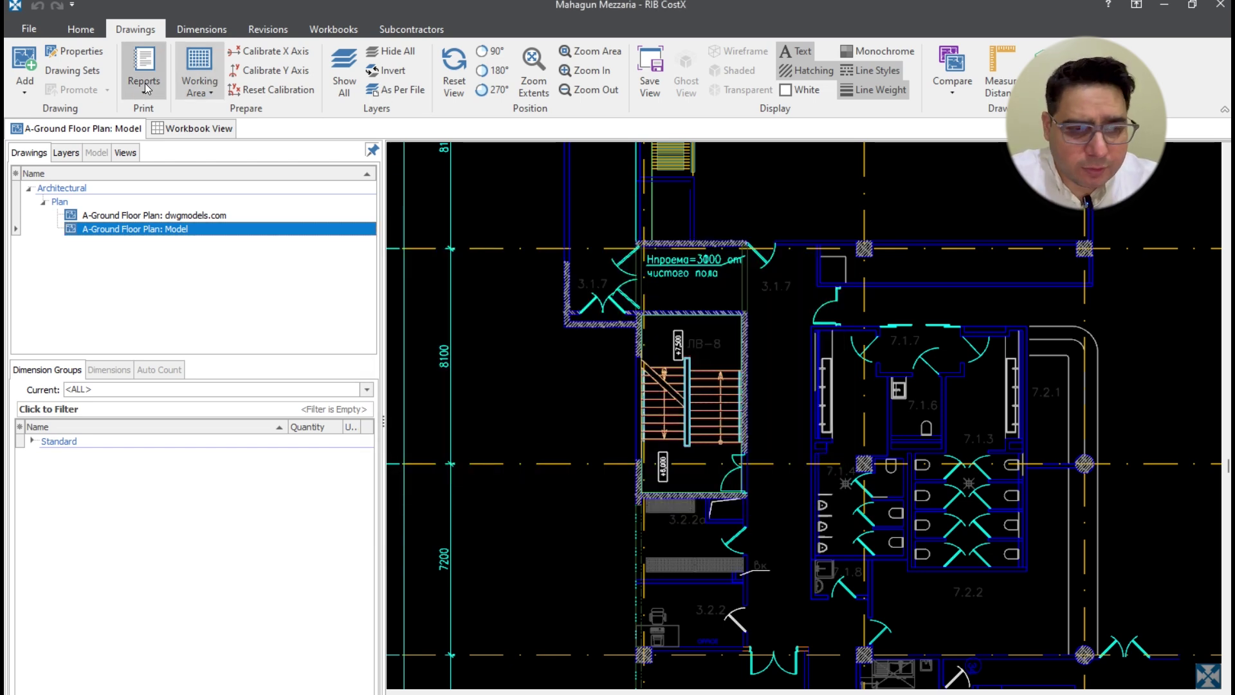
Begin publishing the drawing as DWF, clear the suggested file name, and cancel the Save As
click(144, 82)
click(204, 150)
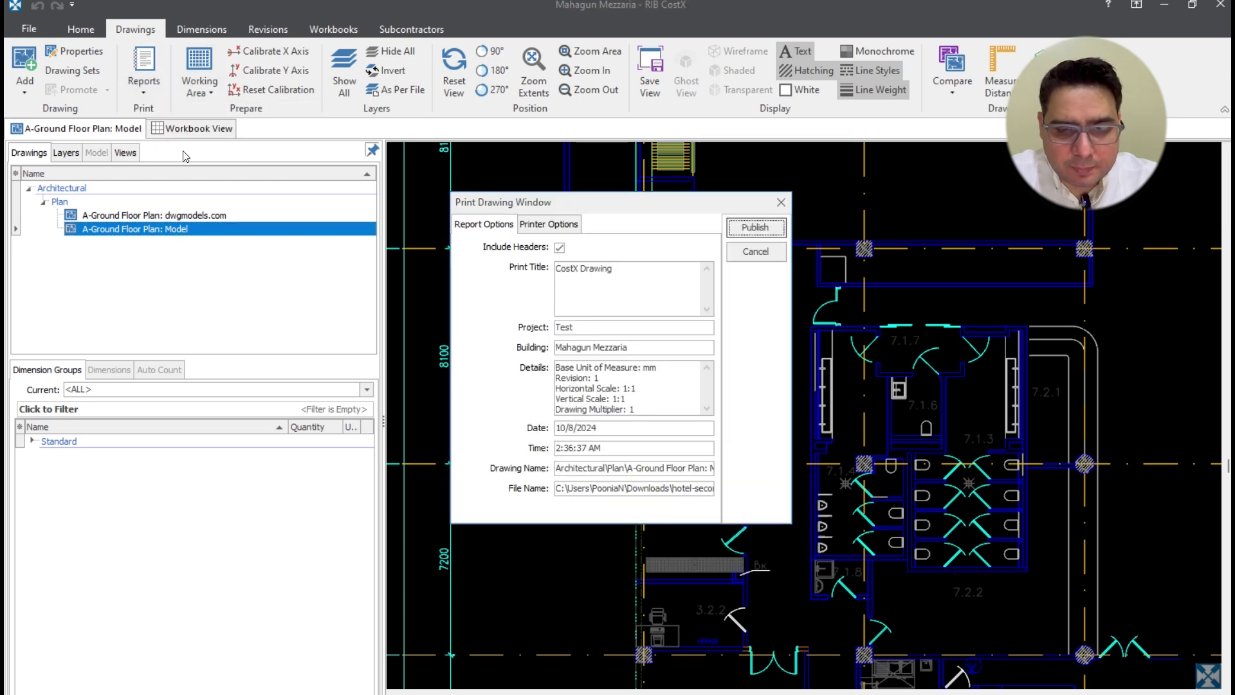
click(757, 227)
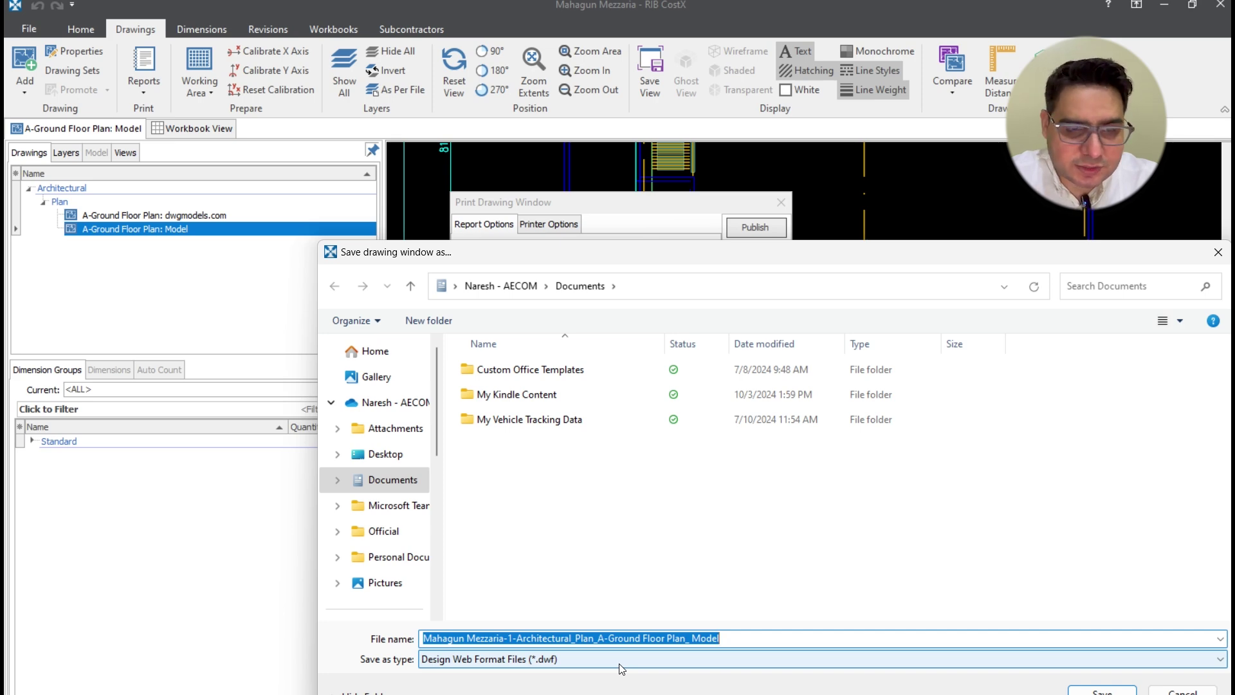
key(BackSpace)
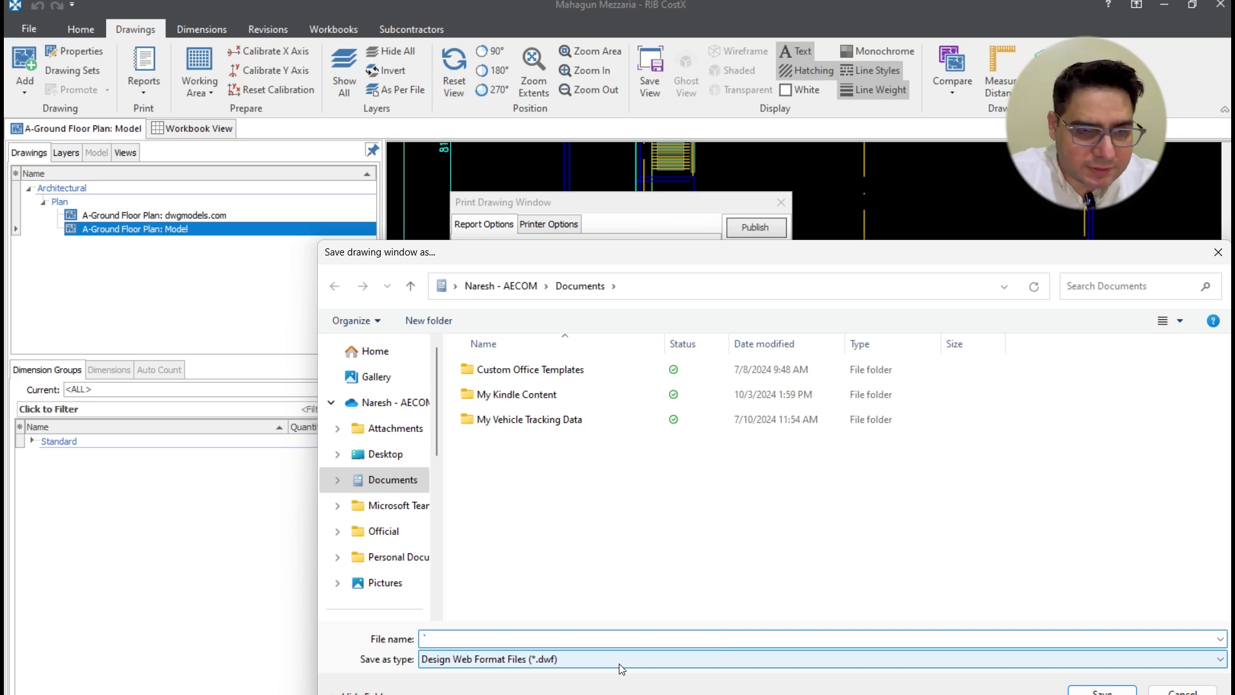
key(Escape)
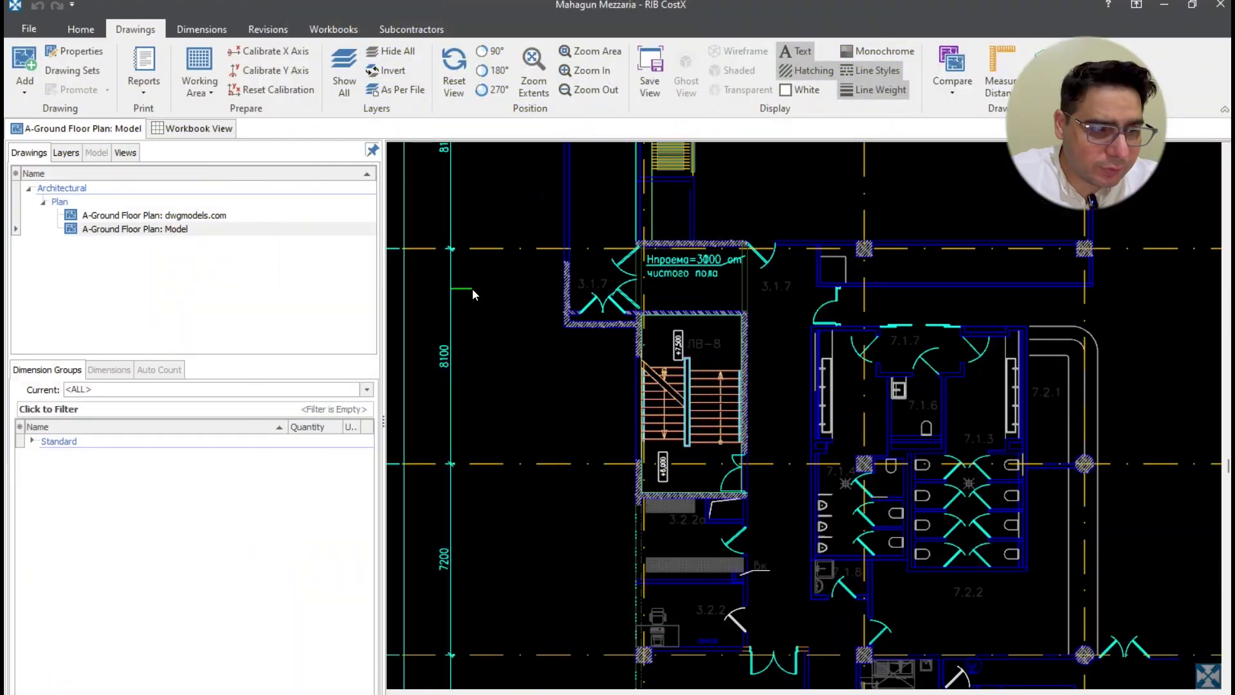
click(135, 229)
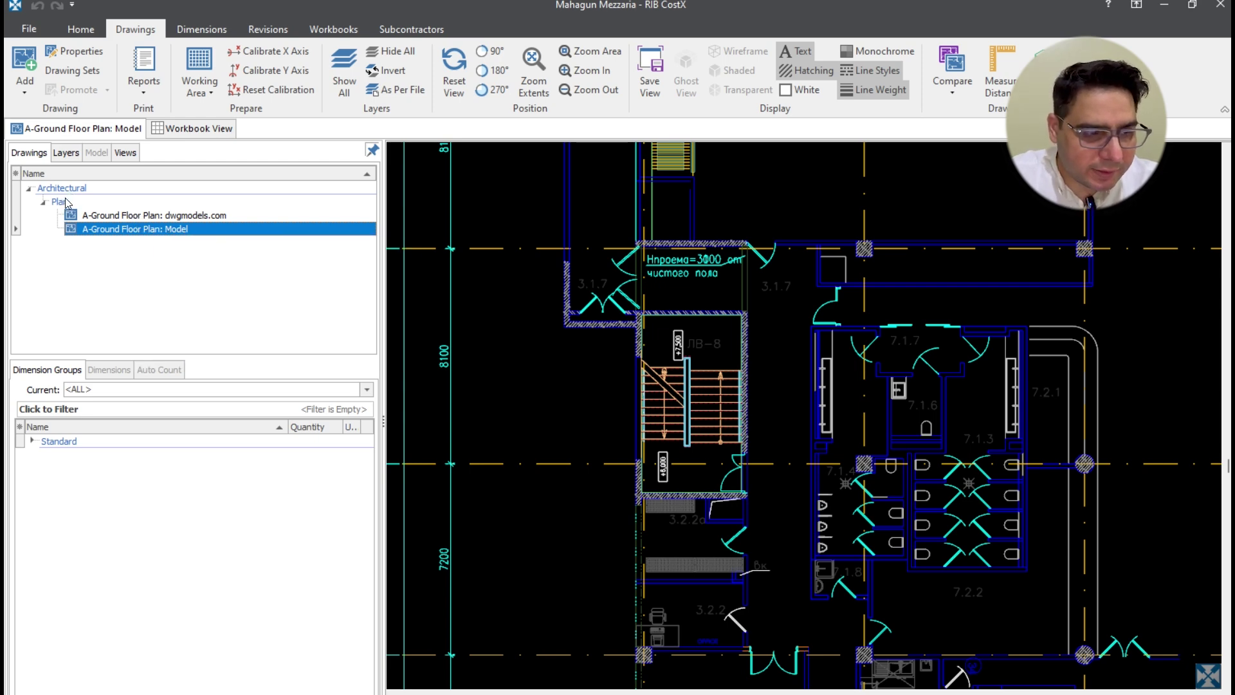
click(14, 174)
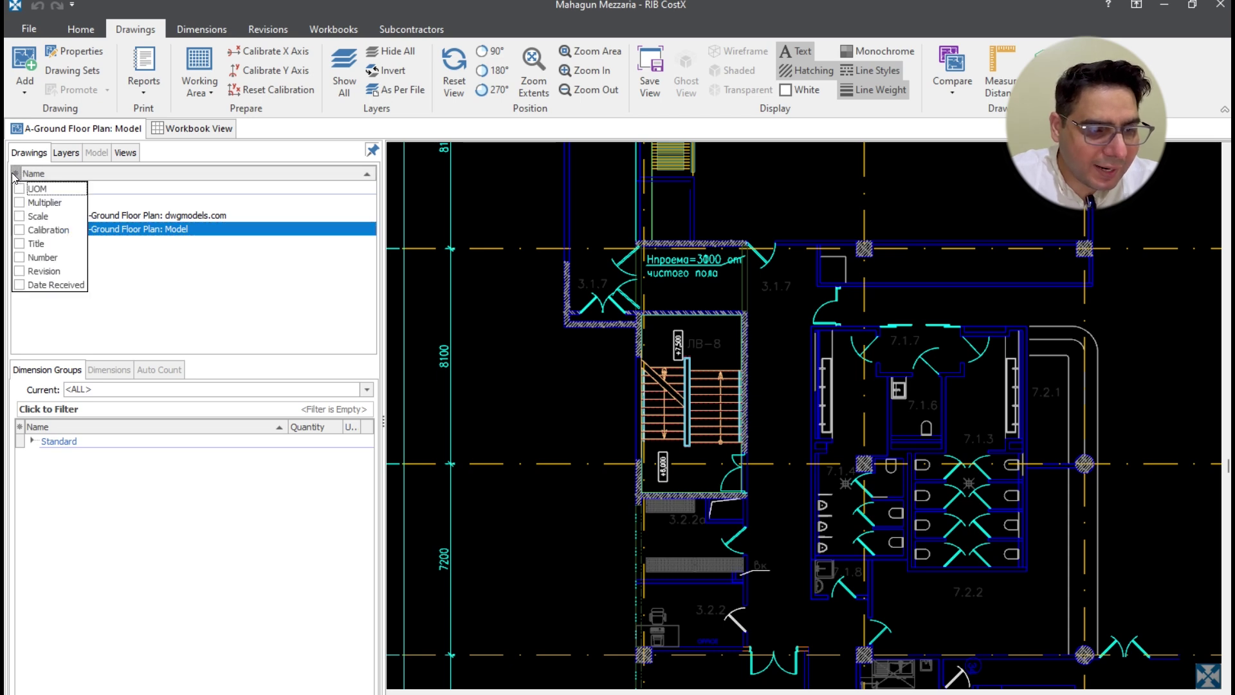
click(19, 216)
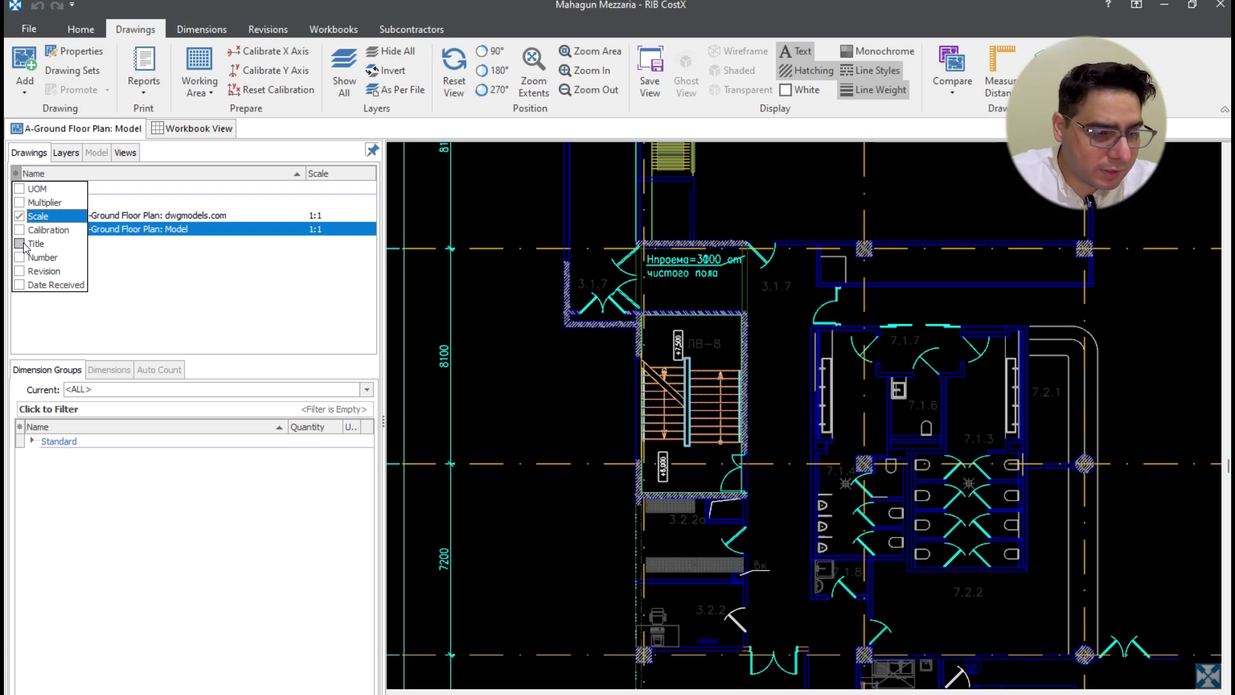
click(20, 243)
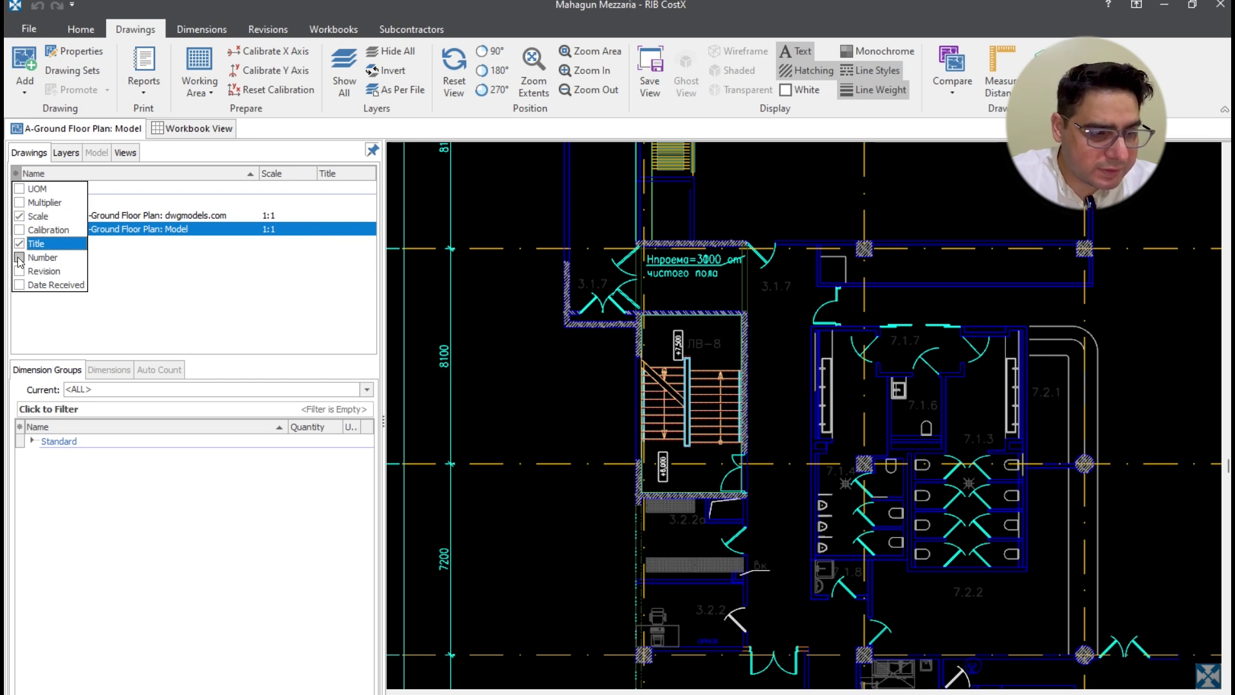
click(19, 257)
click(20, 270)
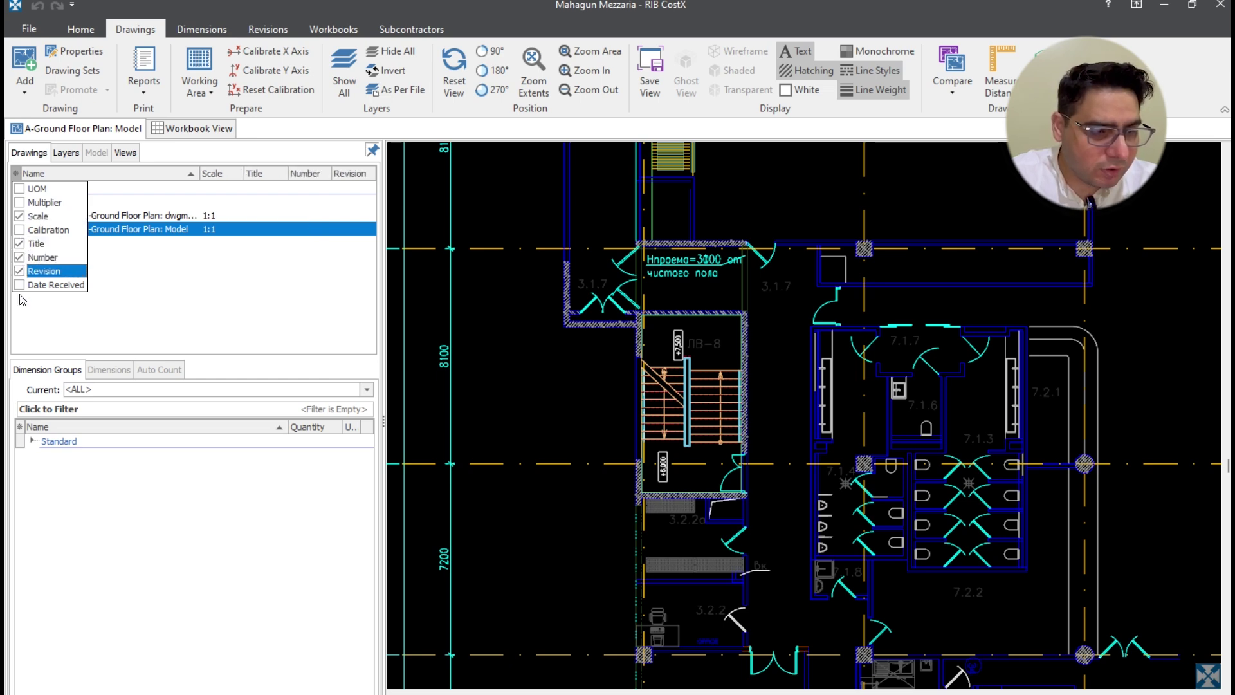
click(24, 301)
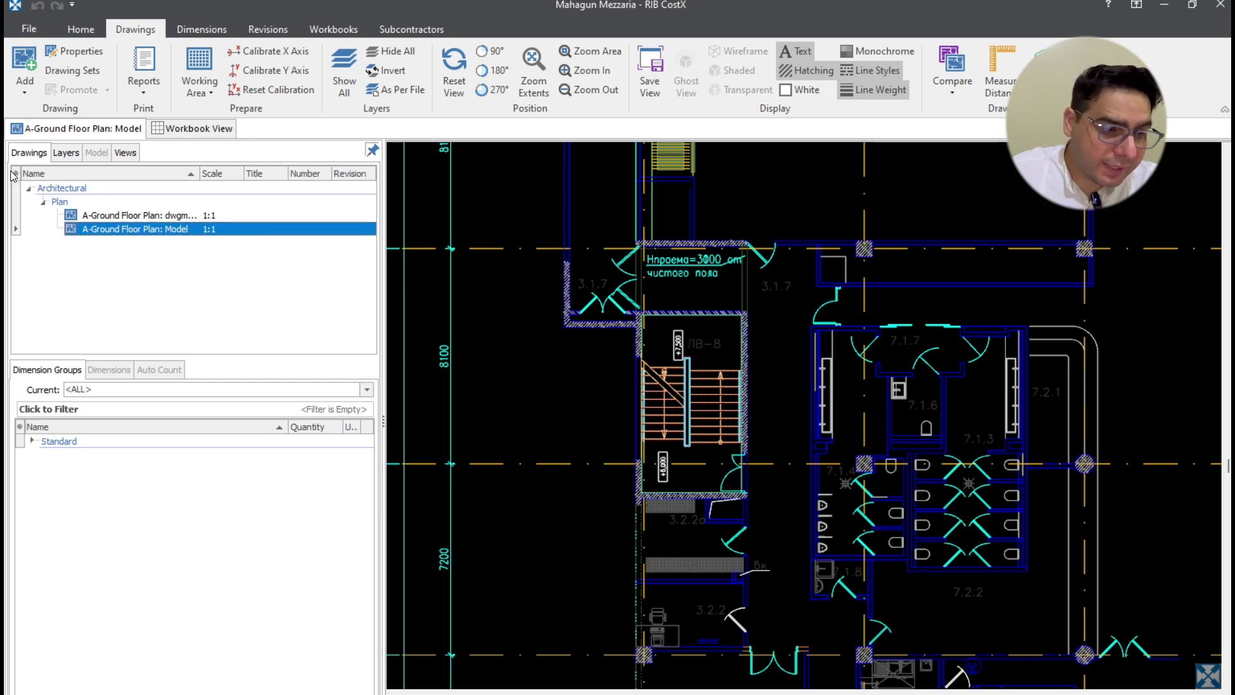
click(15, 174)
click(20, 243)
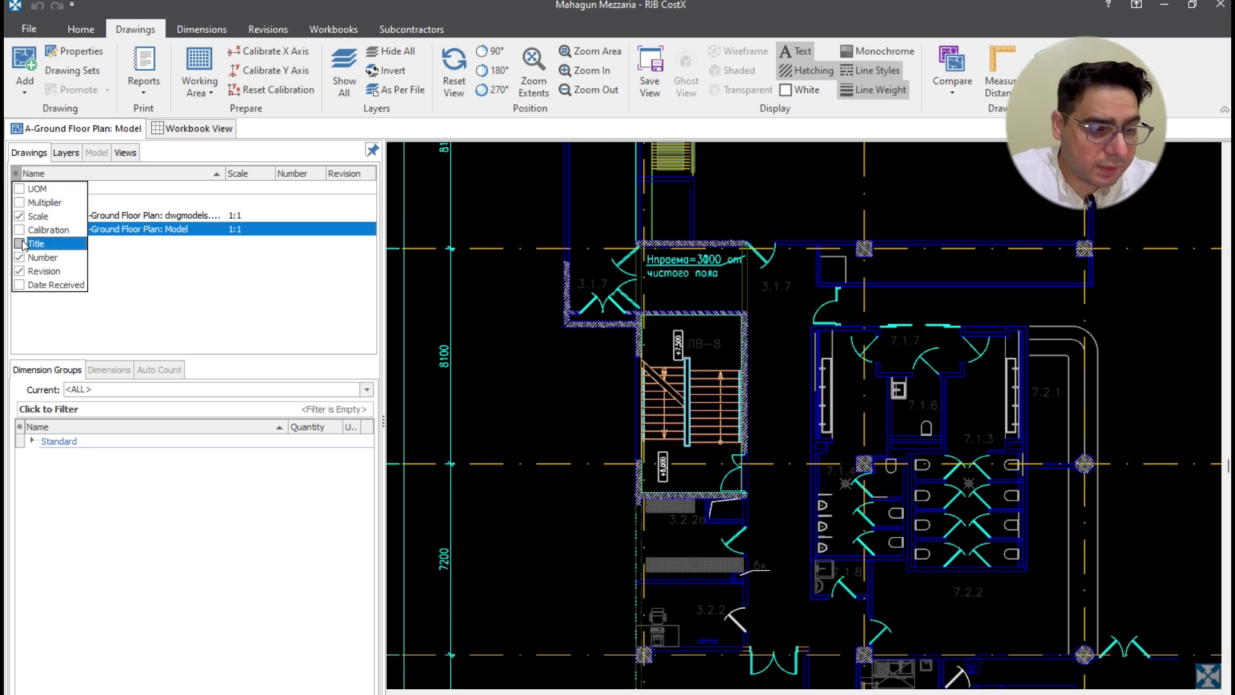
click(20, 257)
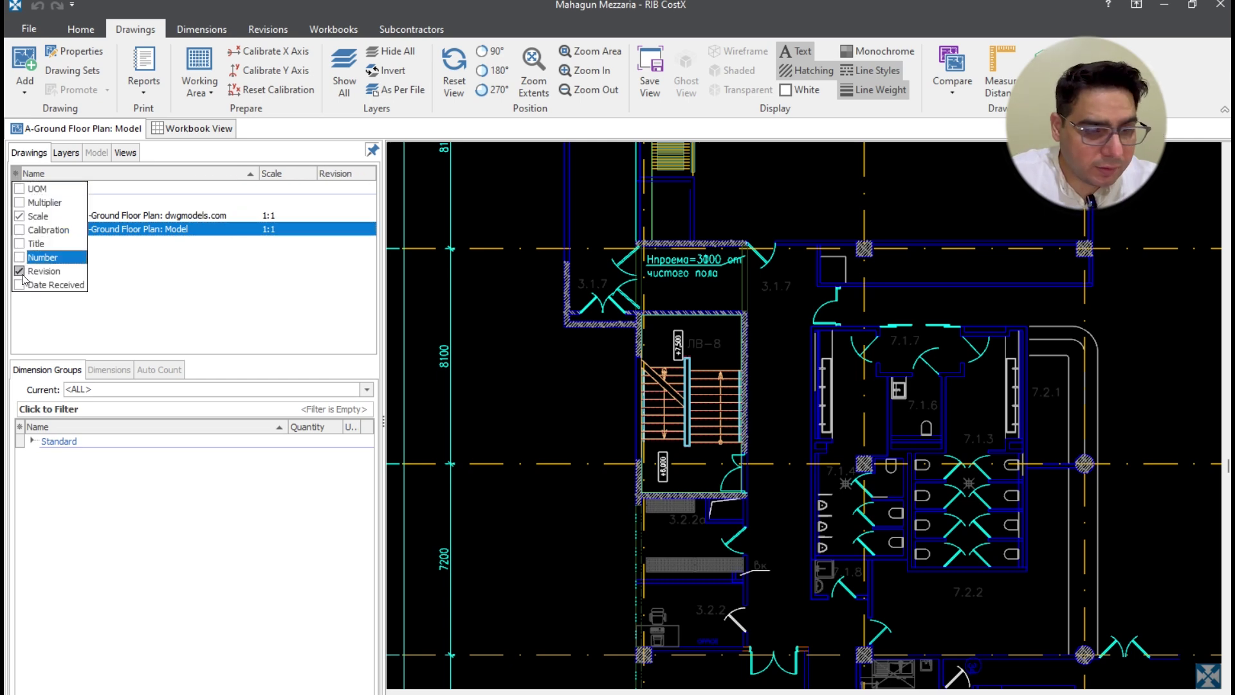
click(197, 280)
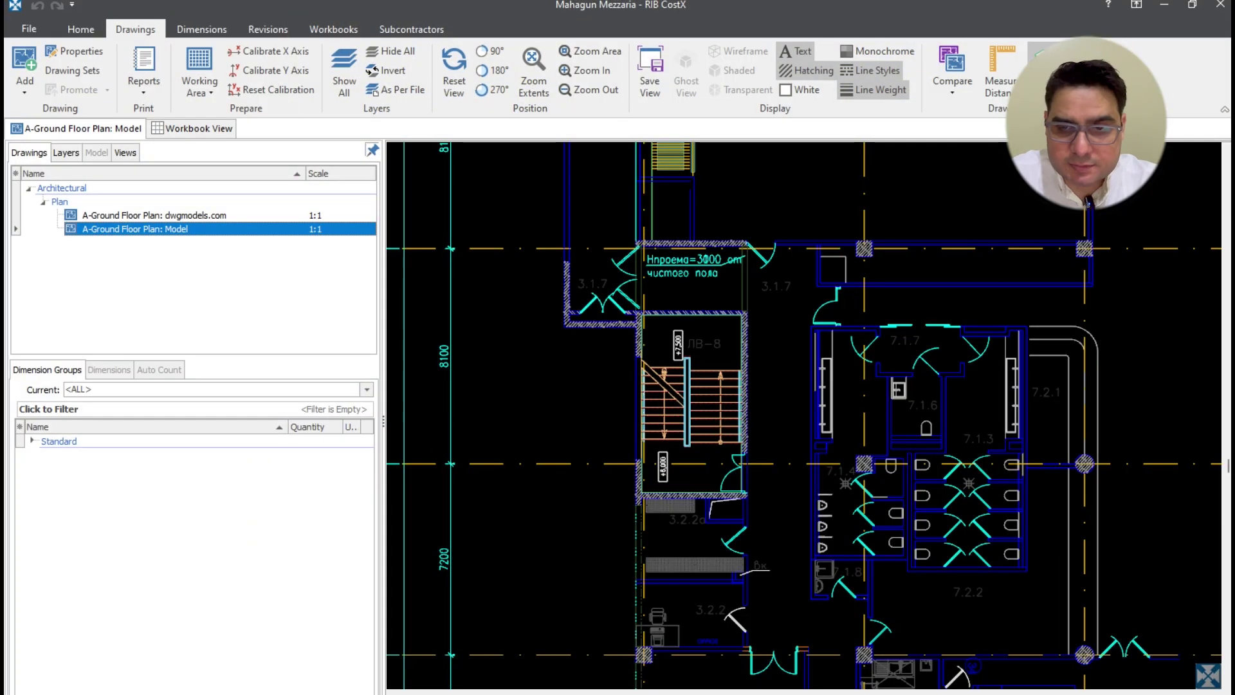
click(1042, 67)
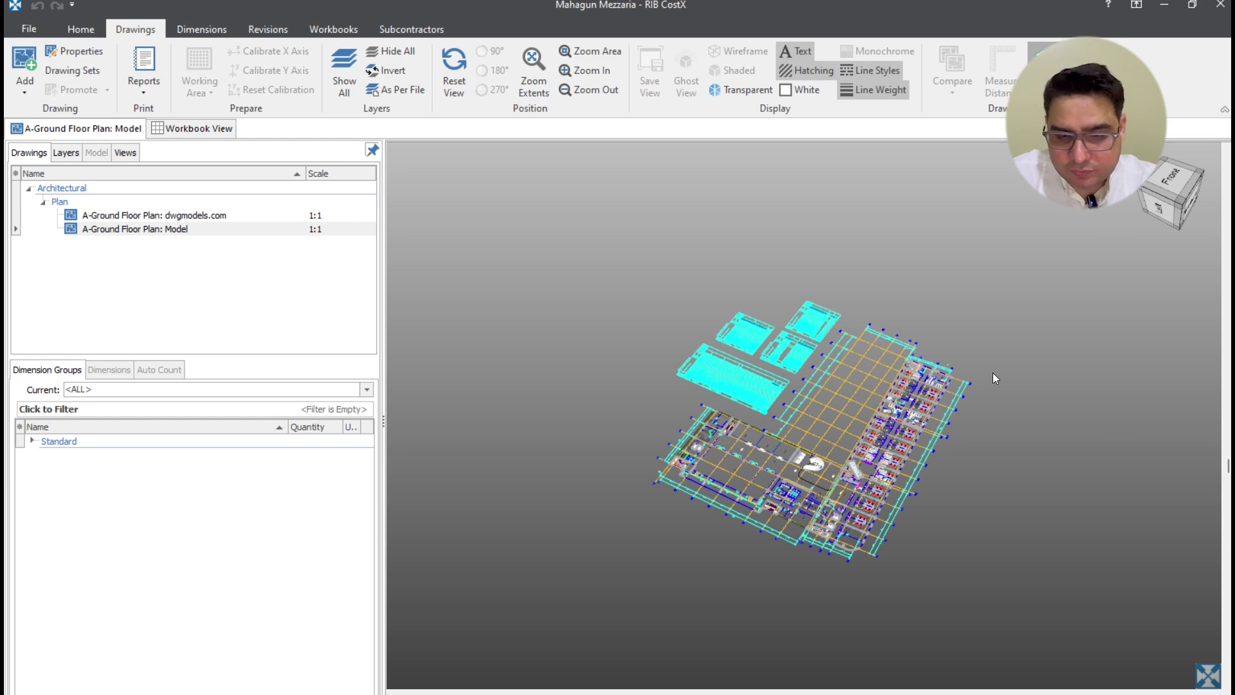
scroll(993, 372, up, 2)
scroll(993, 373, up, 3)
scroll(992, 373, down, 3)
scroll(993, 373, down, 1)
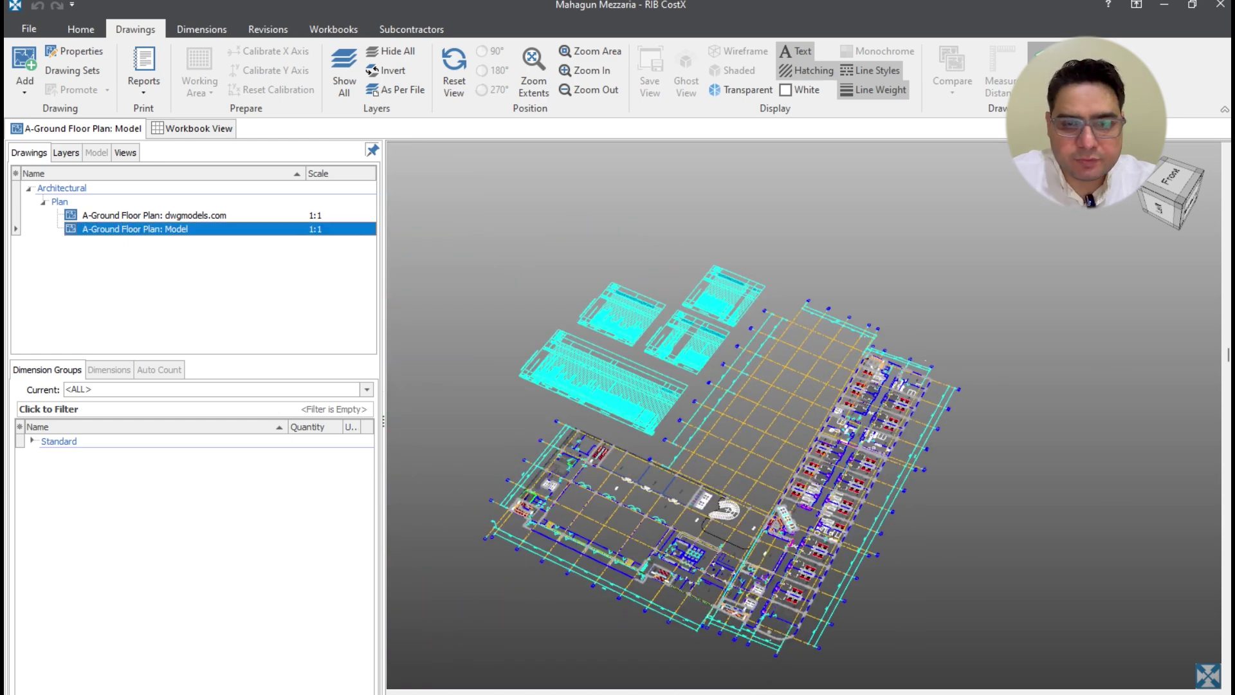
click(1042, 64)
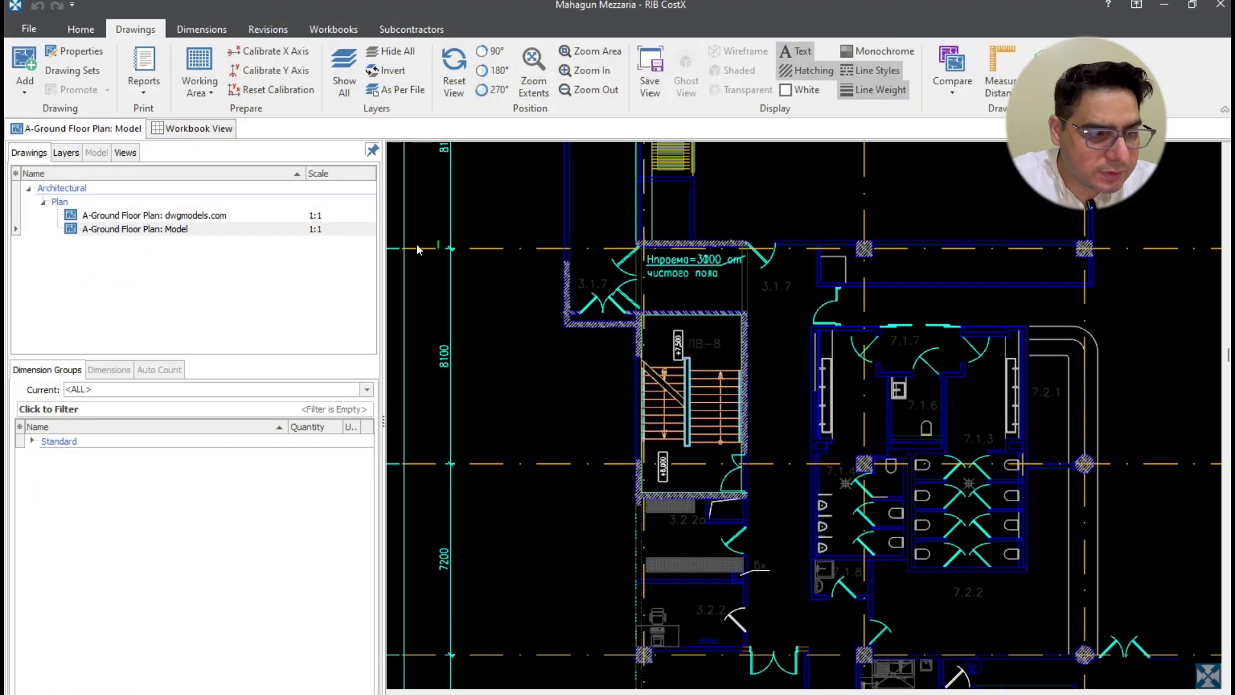
click(66, 153)
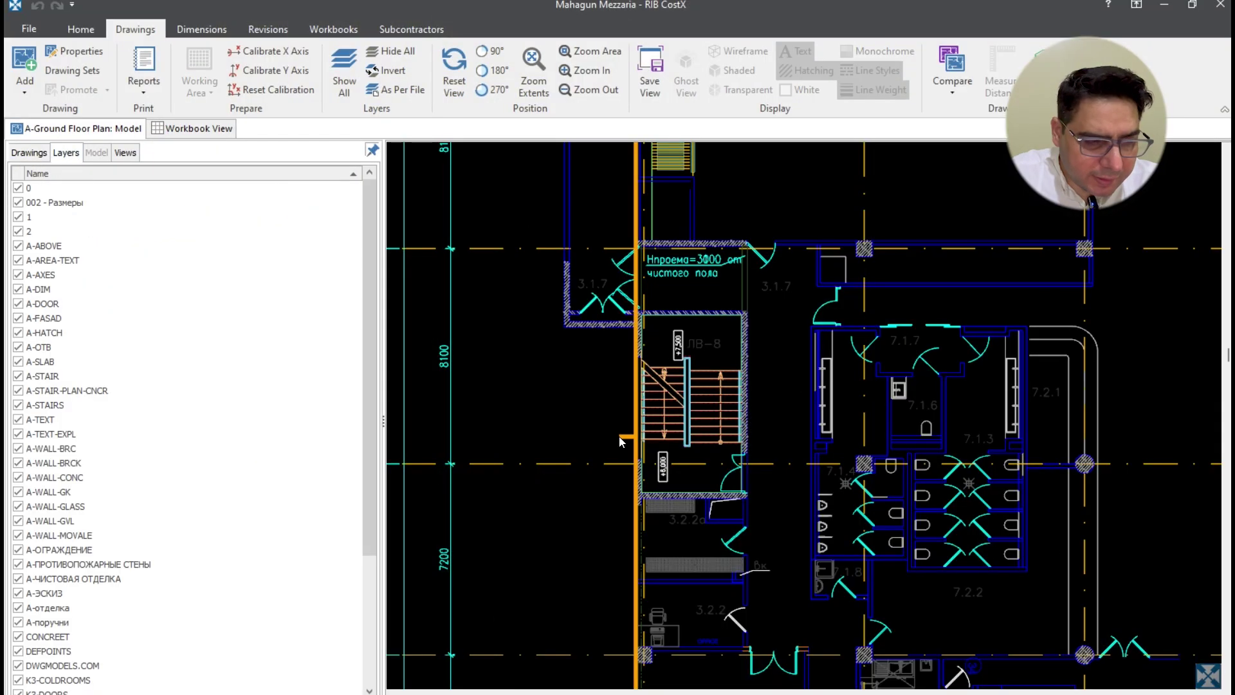
scroll(236, 449, down, 4)
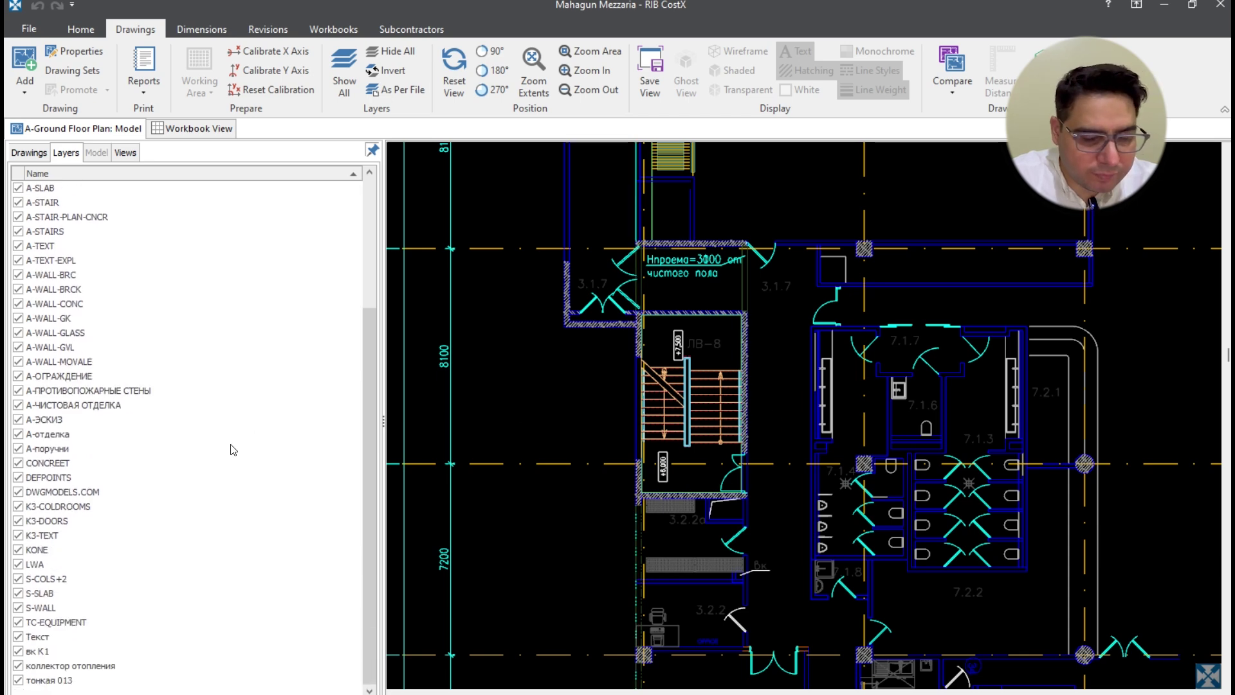
scroll(234, 449, up, 1)
scroll(233, 450, up, 3)
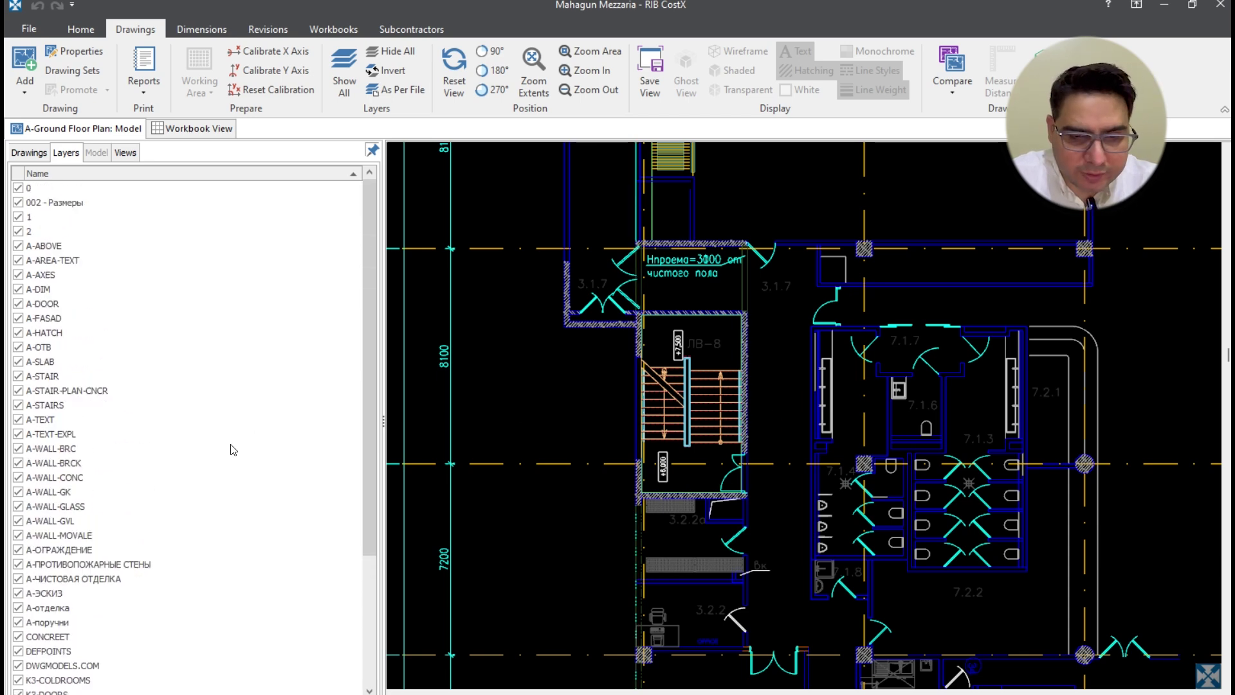
scroll(233, 449, down, 4)
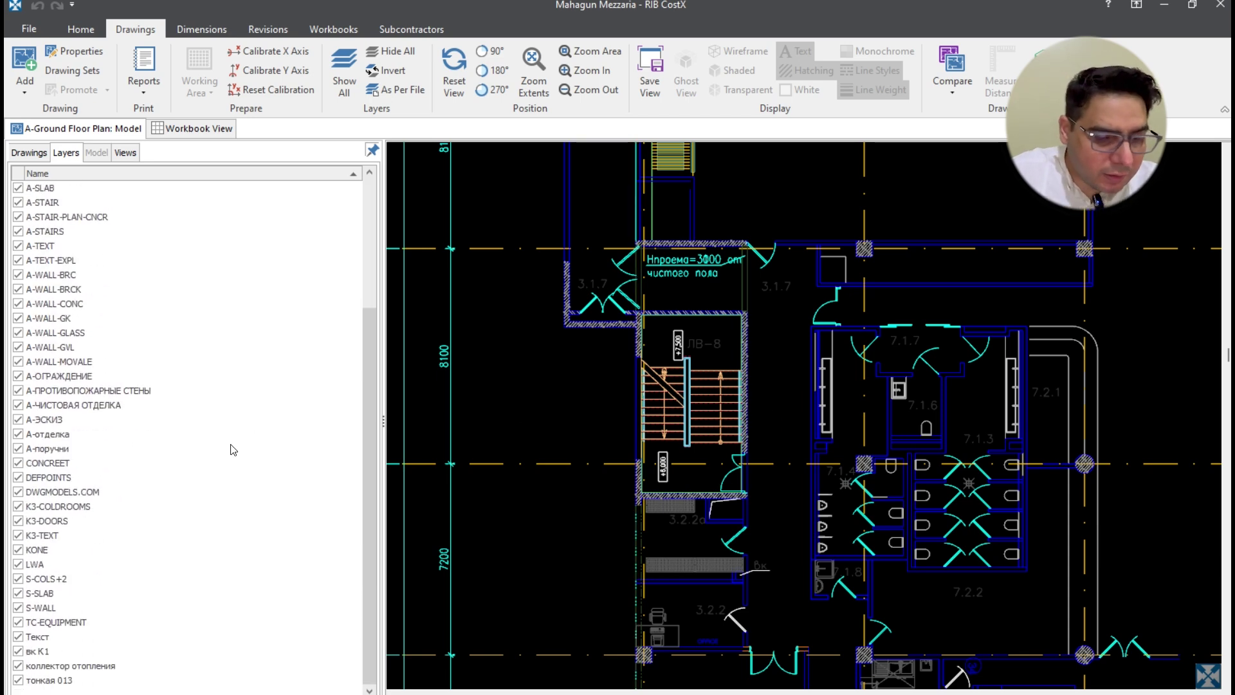
click(746, 386)
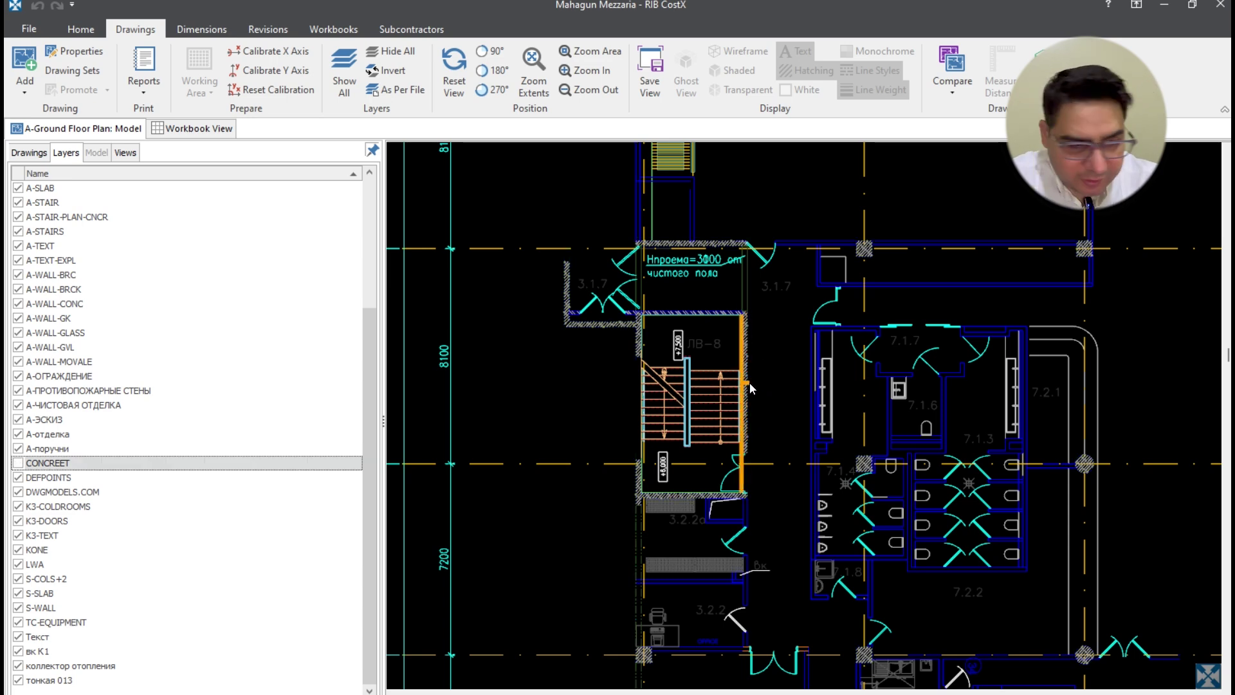
click(206, 463)
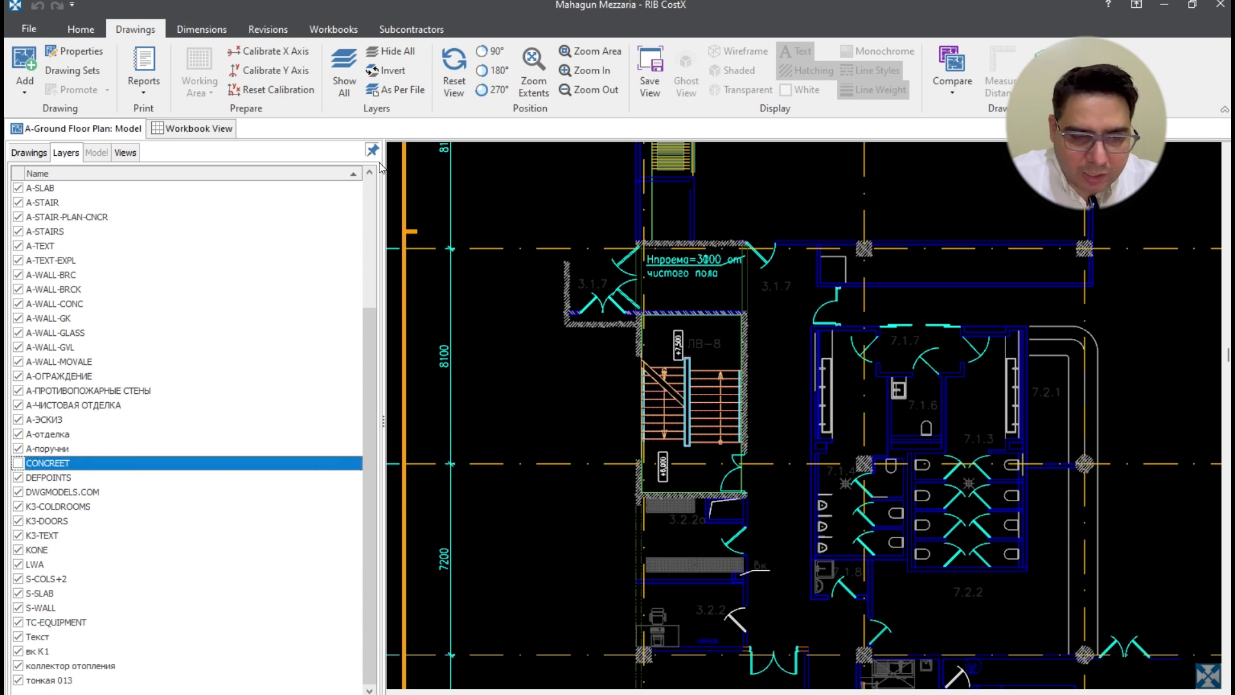
click(395, 69)
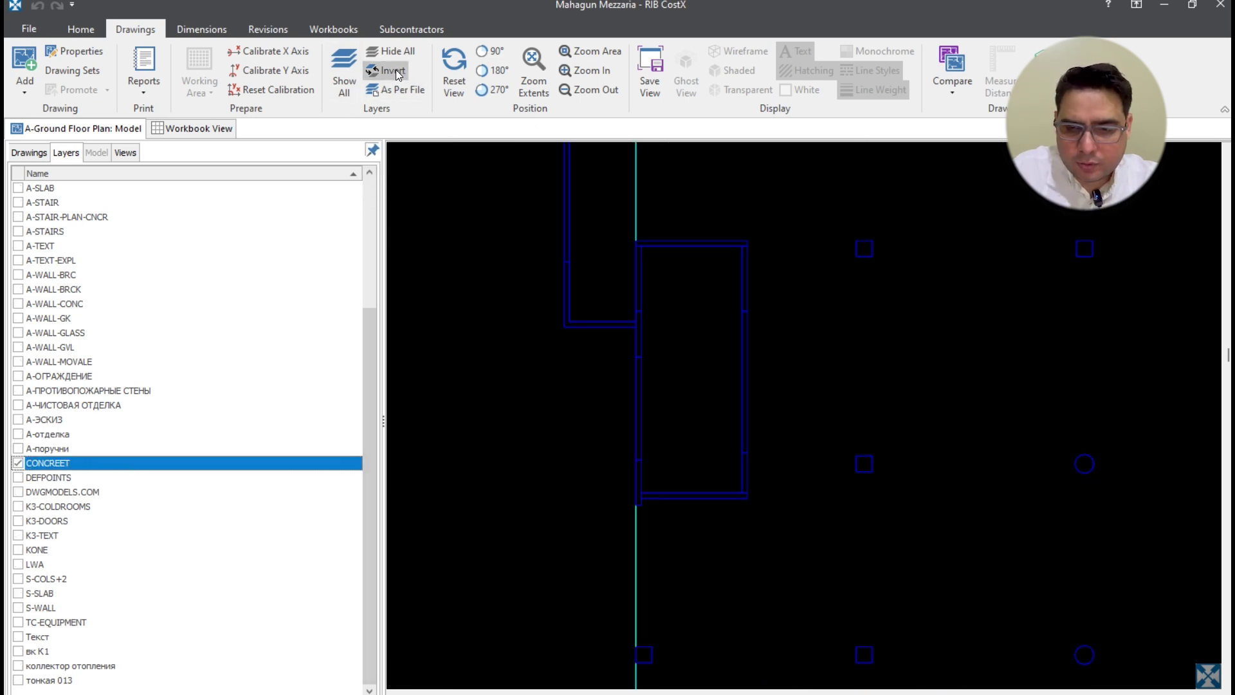
scroll(998, 362, down, 4)
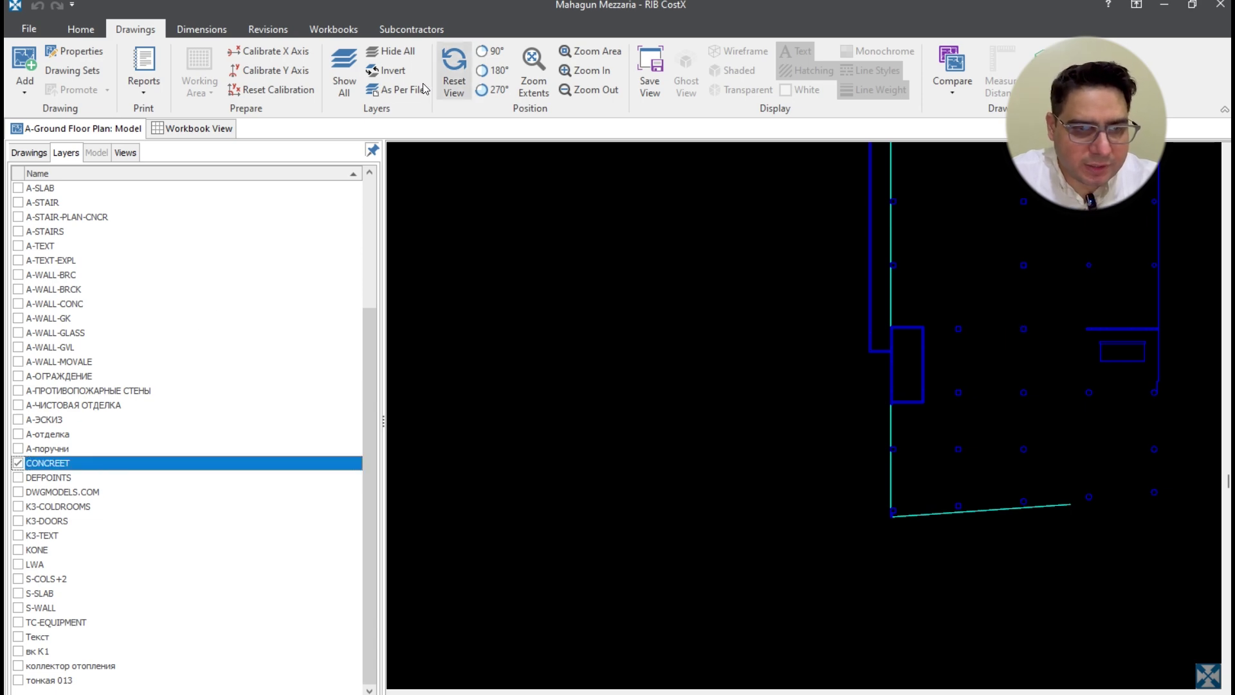
click(349, 80)
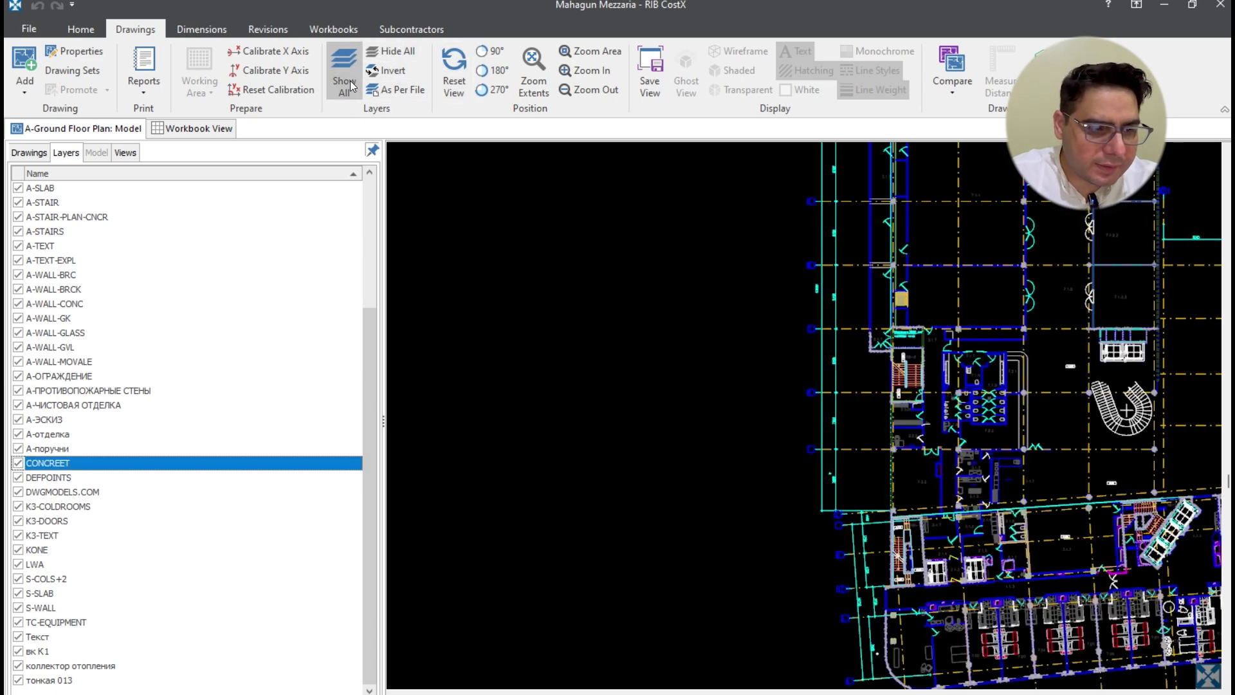
click(32, 155)
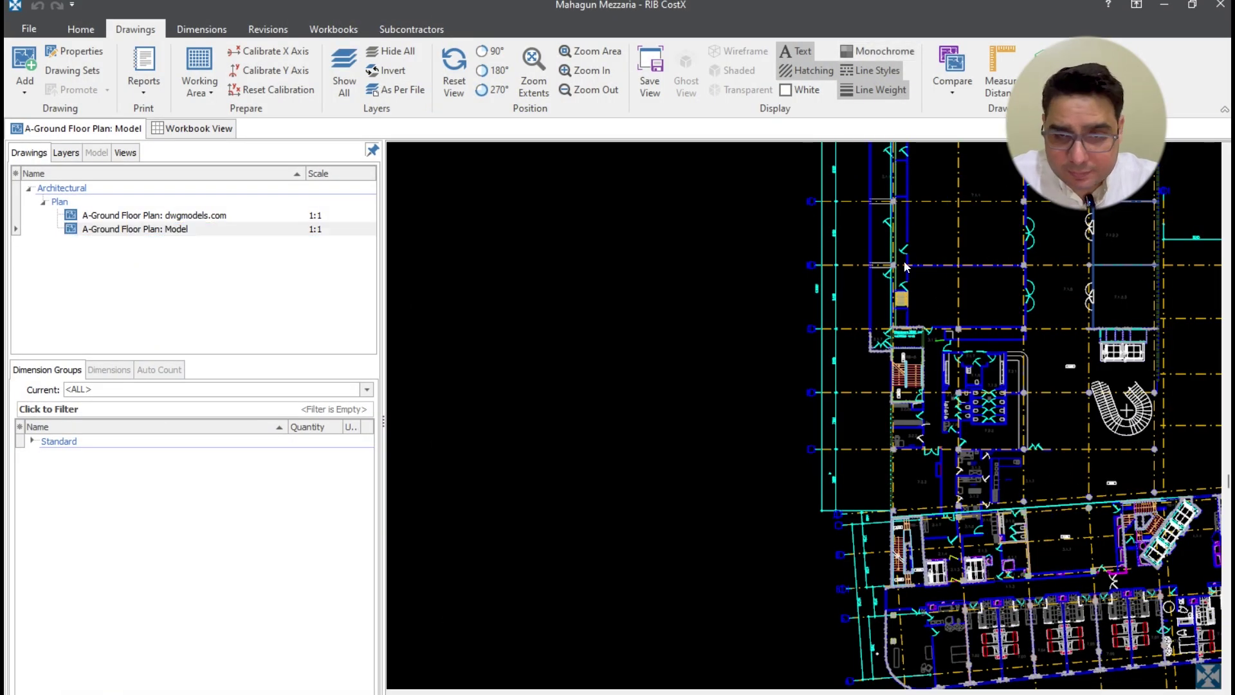
click(872, 49)
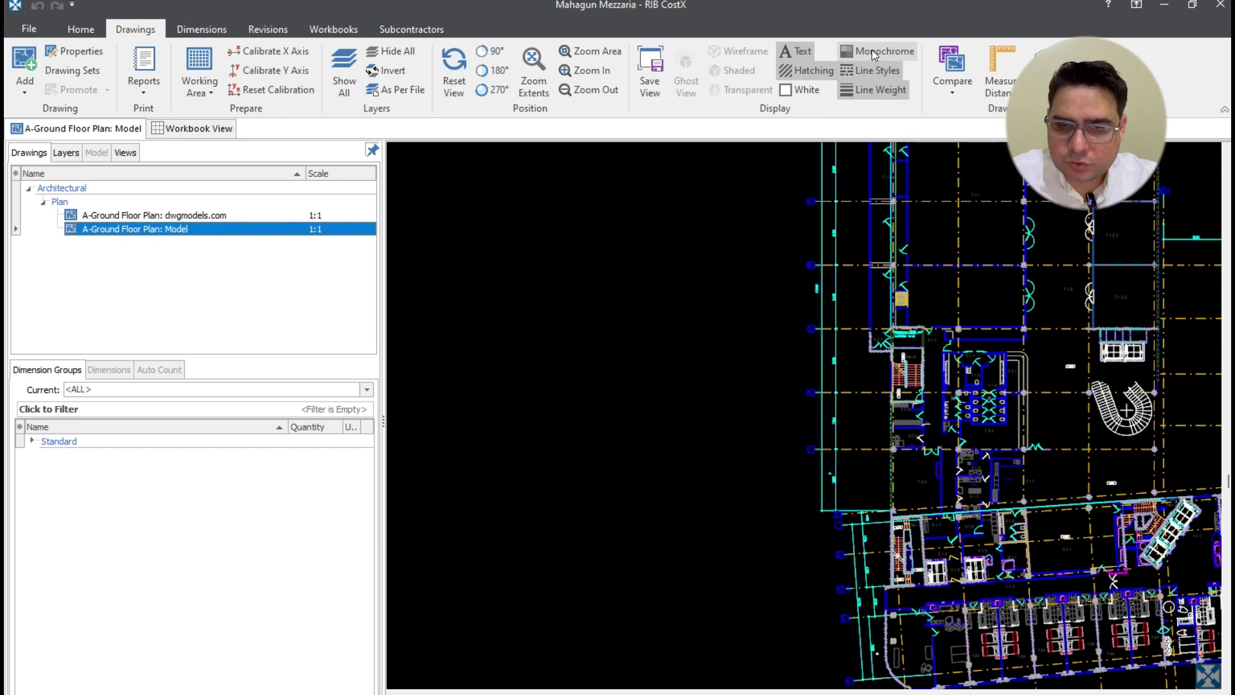
click(870, 49)
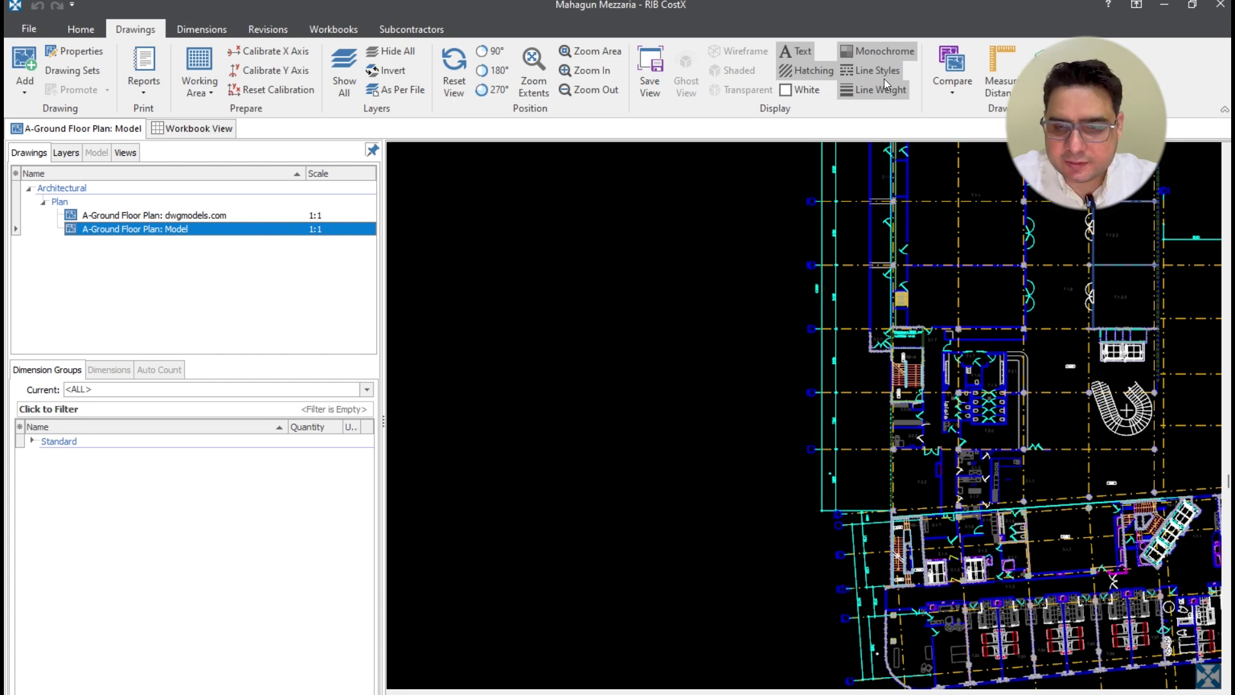
click(795, 88)
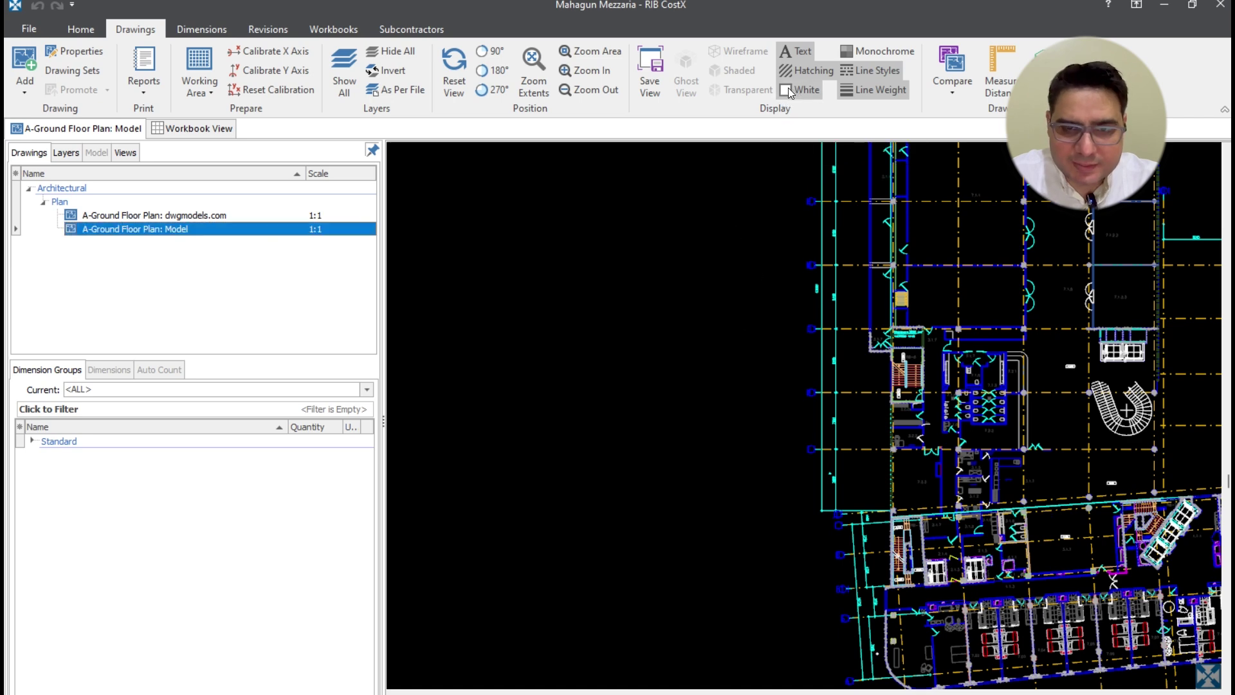
click(788, 88)
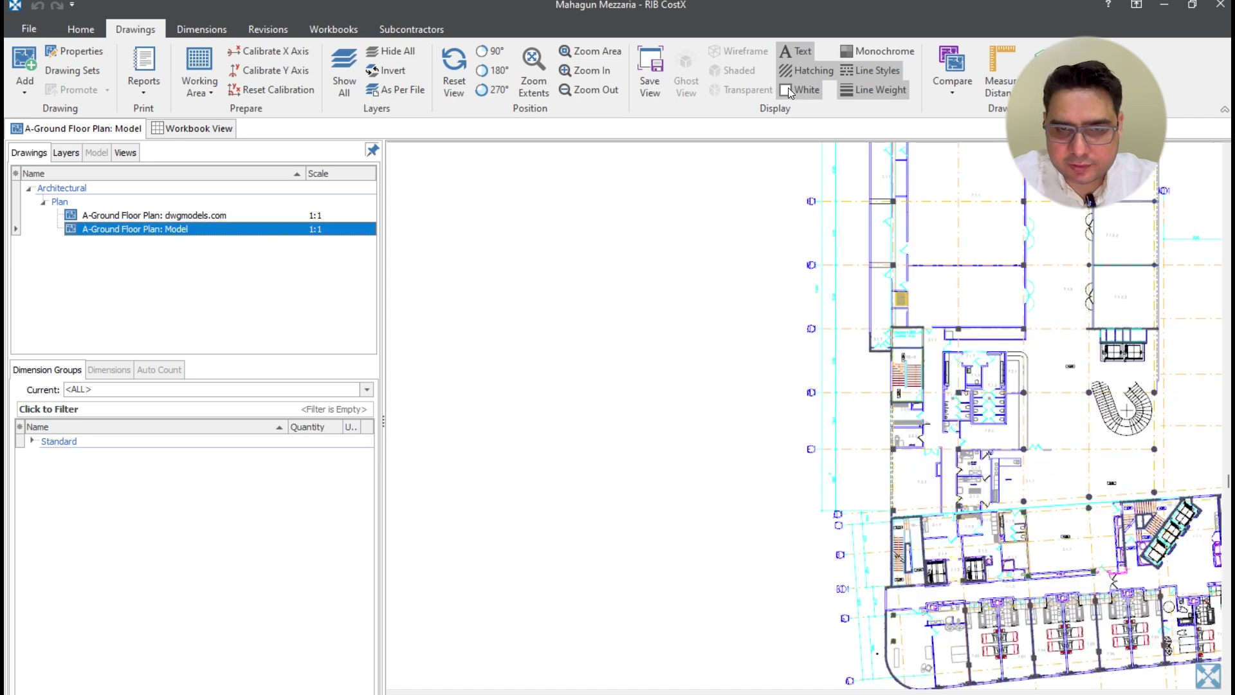
click(788, 89)
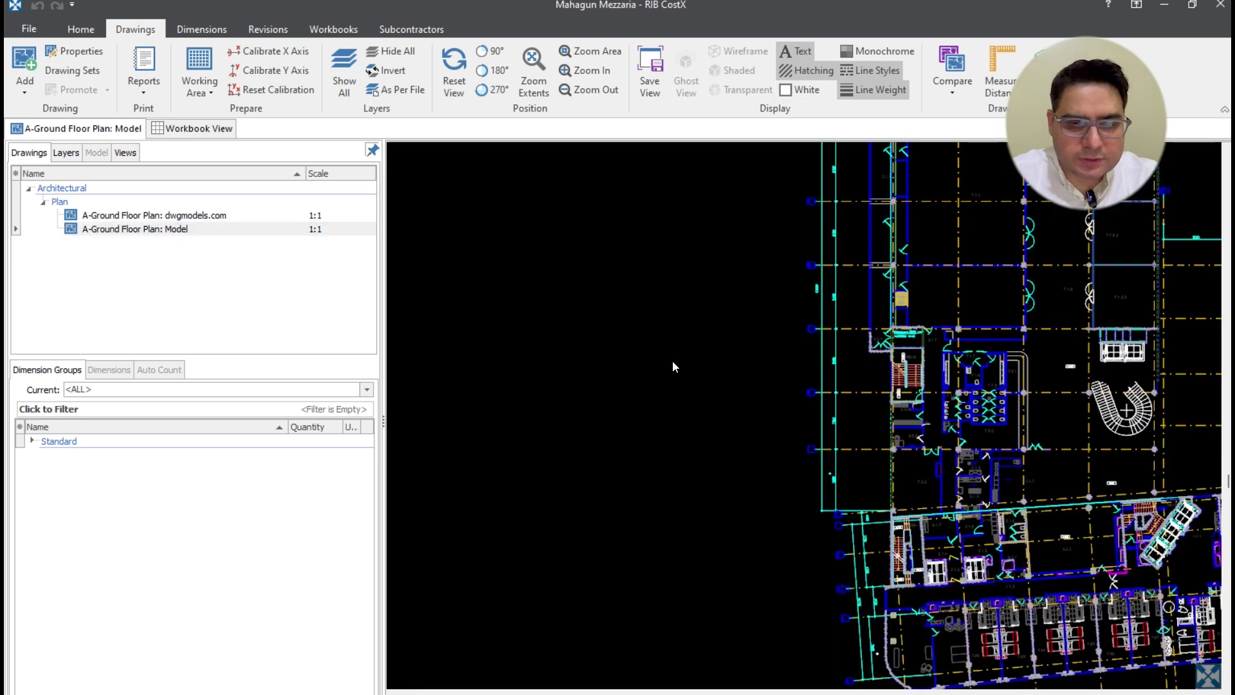